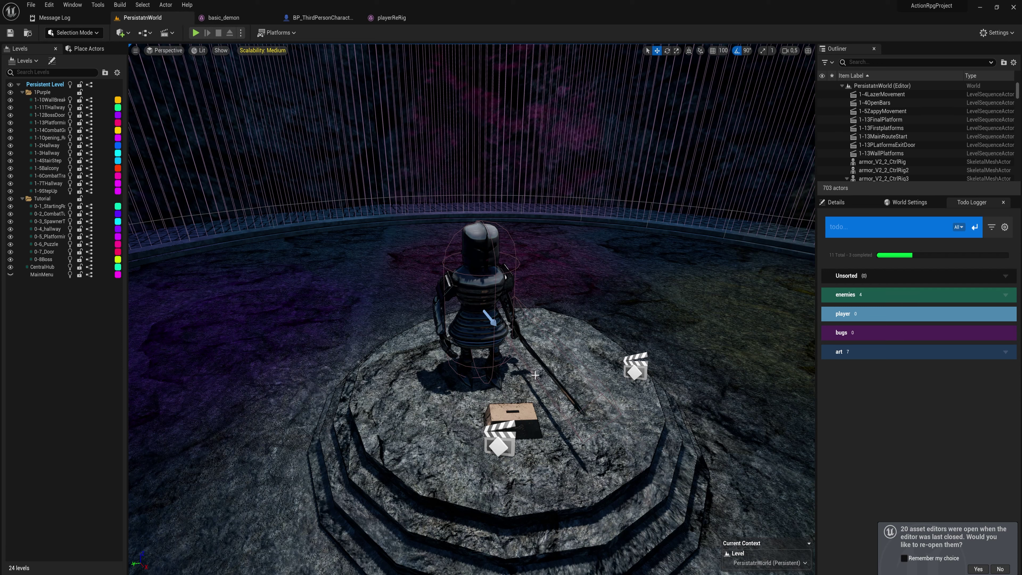
# - Open the Content Drawer filtered by 'third' to show BP_ThirdPersonCharacter
pyautogui.moveTo(535, 374); pyautogui.dragTo(581, 317, button='right')
pyautogui.hotkey('ctrl', 'space')
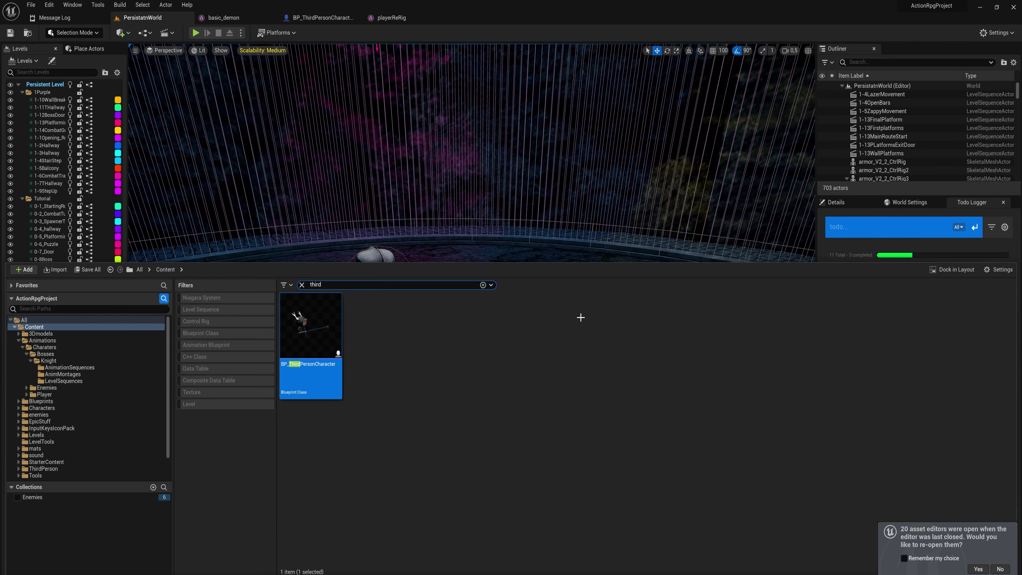
# - Open BP_ThirdPersonCharacter, zoom in on its mesh in the Viewport, and search components for 'niagra'
pyautogui.doubleClick(312, 339)
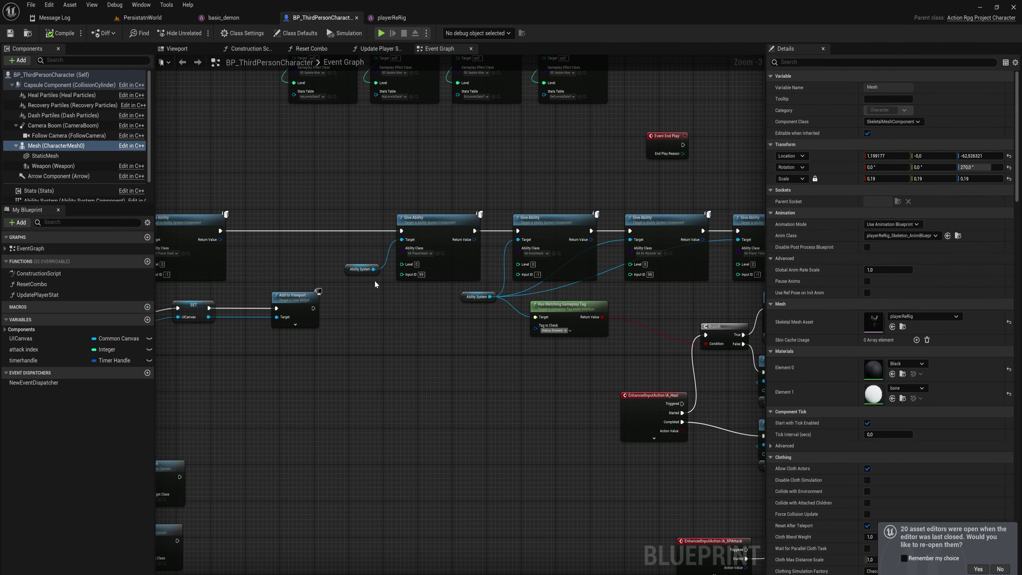
pyautogui.click(176, 49)
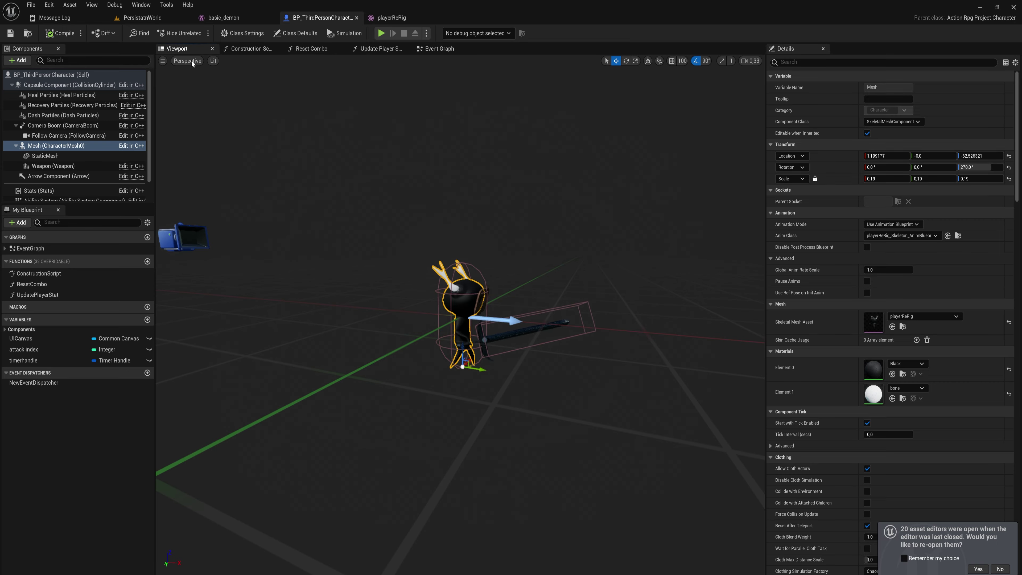
pyautogui.scroll(8, 474, 294)
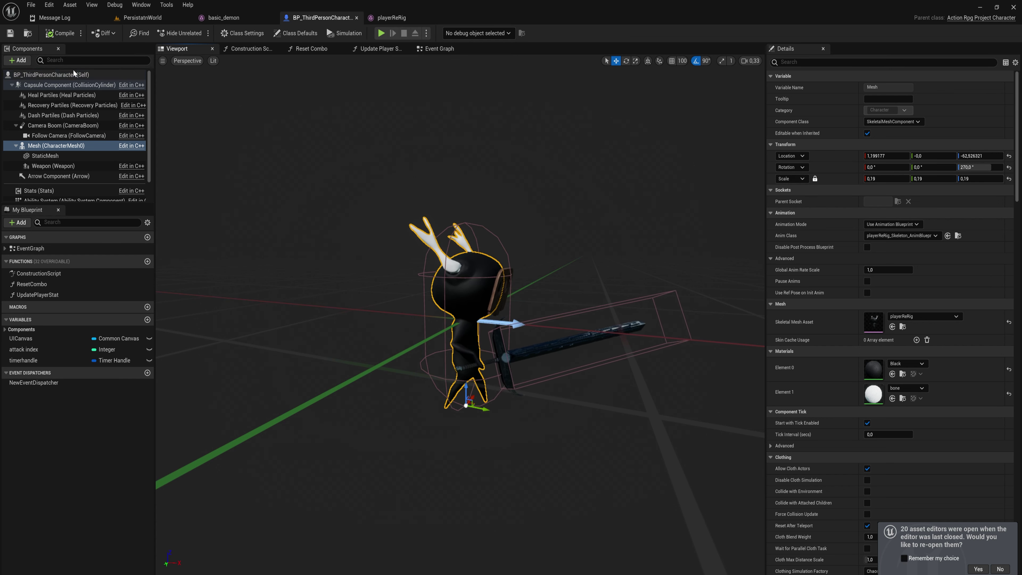
pyautogui.click(18, 59)
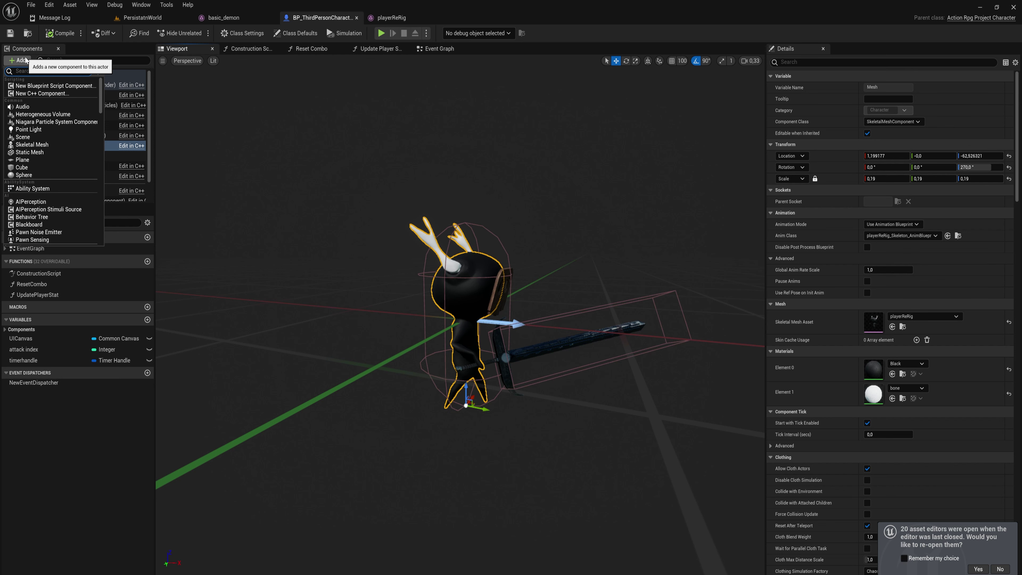
pyautogui.write('niagra')
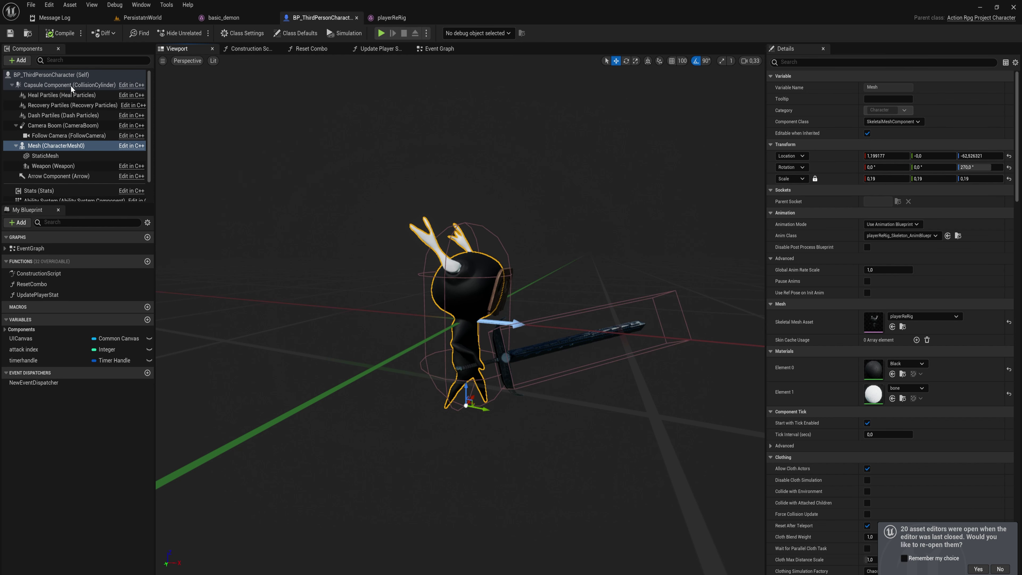
# - Add a Niagara Particle System Component under the Mesh, keeping its default name
pyautogui.click(60, 86)
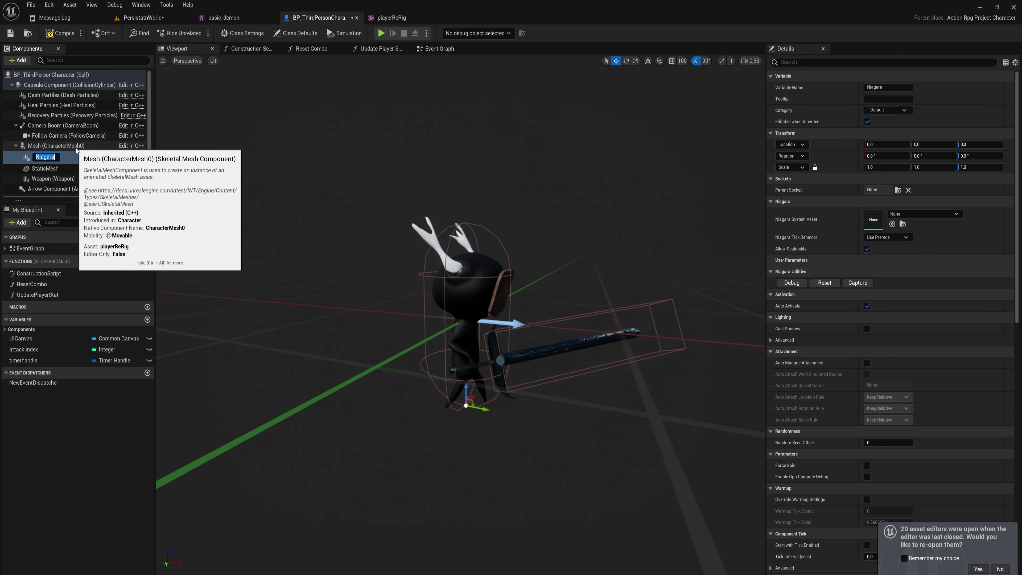
pyautogui.press('Return')
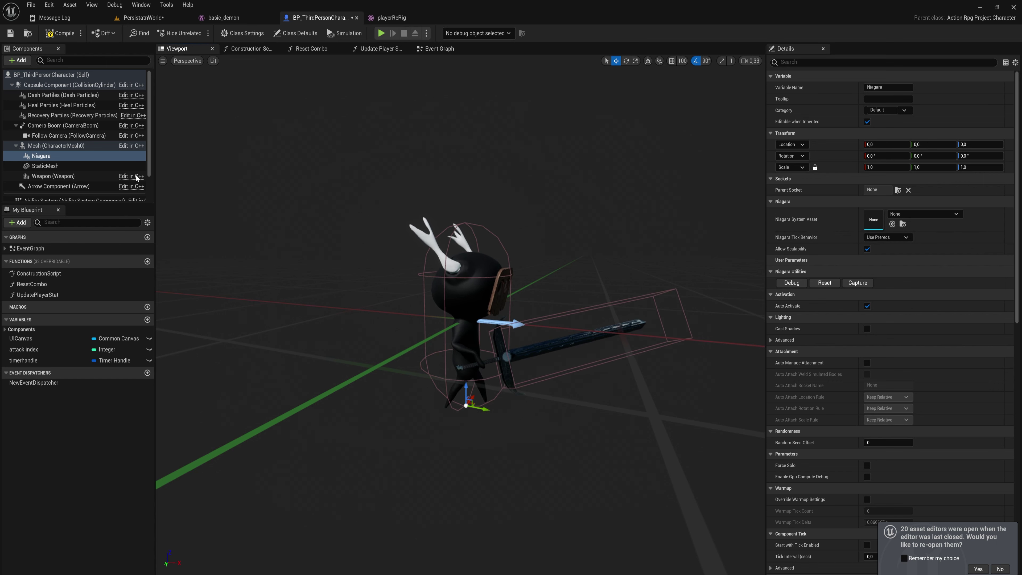
pyautogui.click(52, 146)
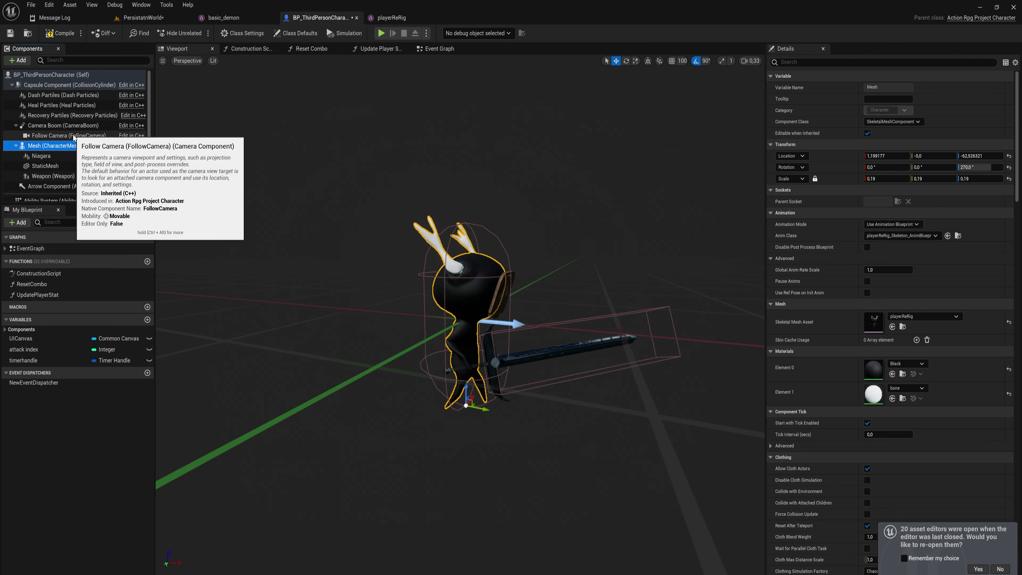
pyautogui.click(42, 156)
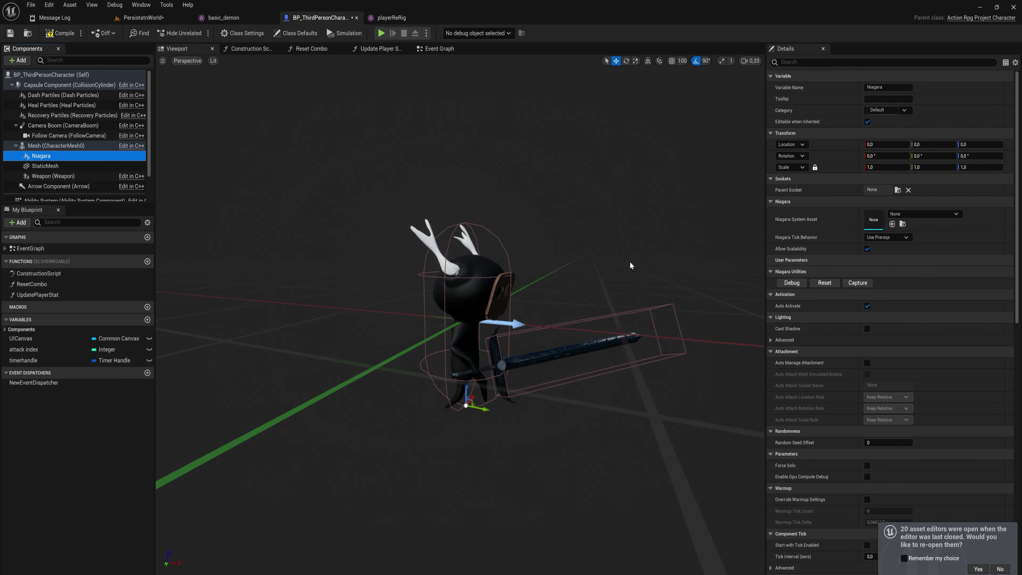
pyautogui.hotkey('ctrl', 'space')
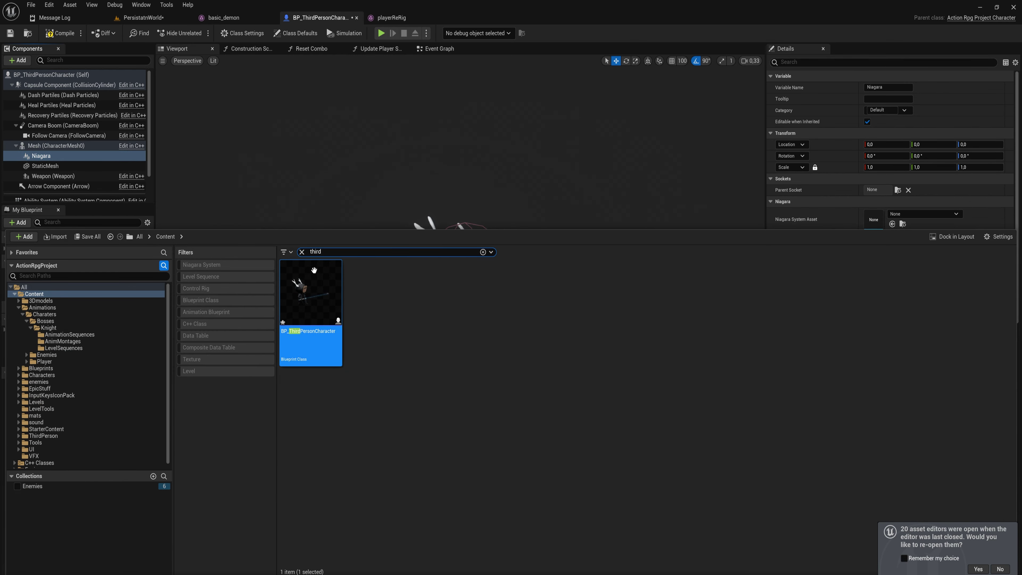
# - Create a new Niagara system from the Fountain emitter template and start naming it FX_SkeletalMesh
pyautogui.click(302, 252)
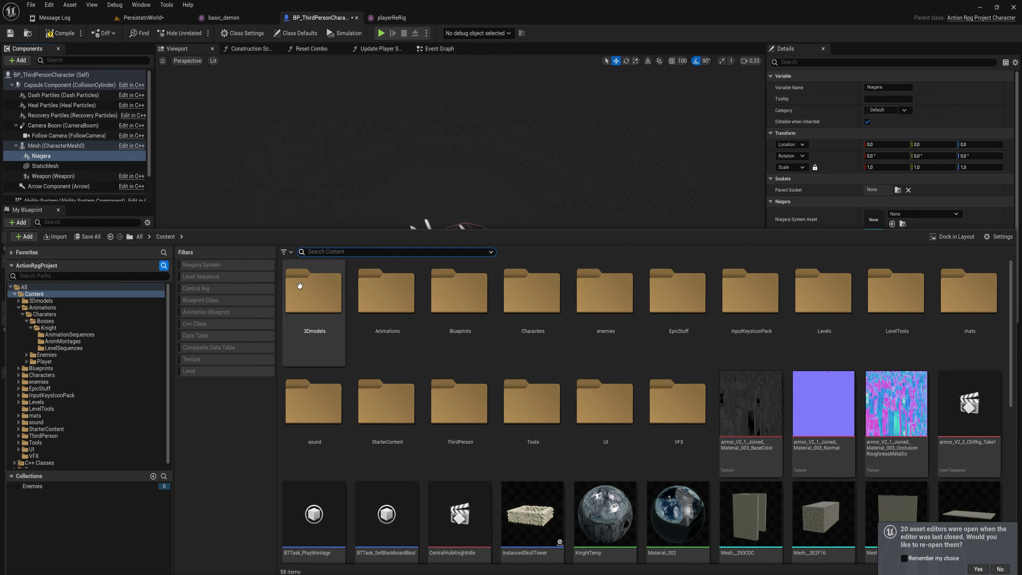
pyautogui.rightClick(279, 325)
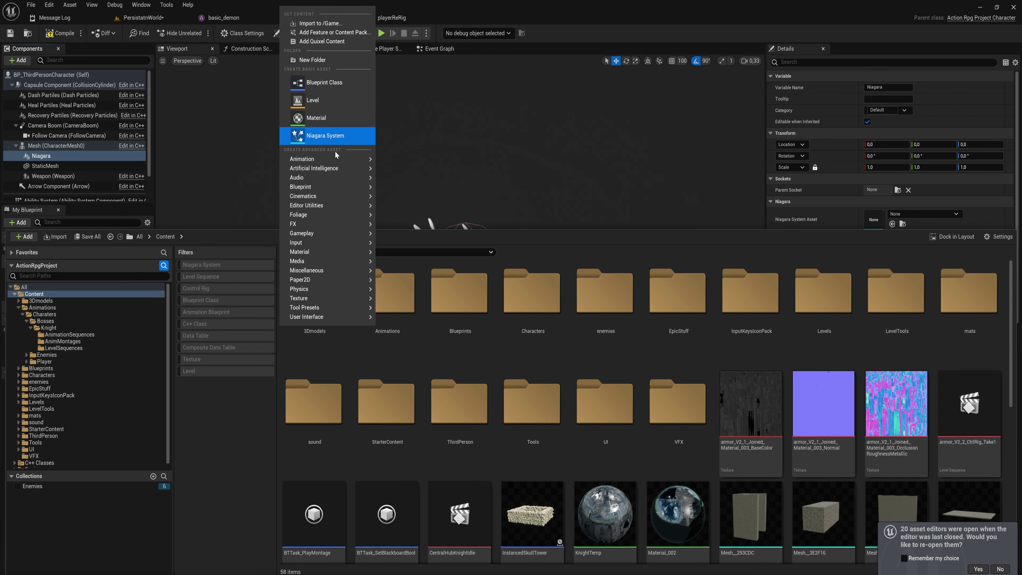
pyautogui.moveTo(333, 185)
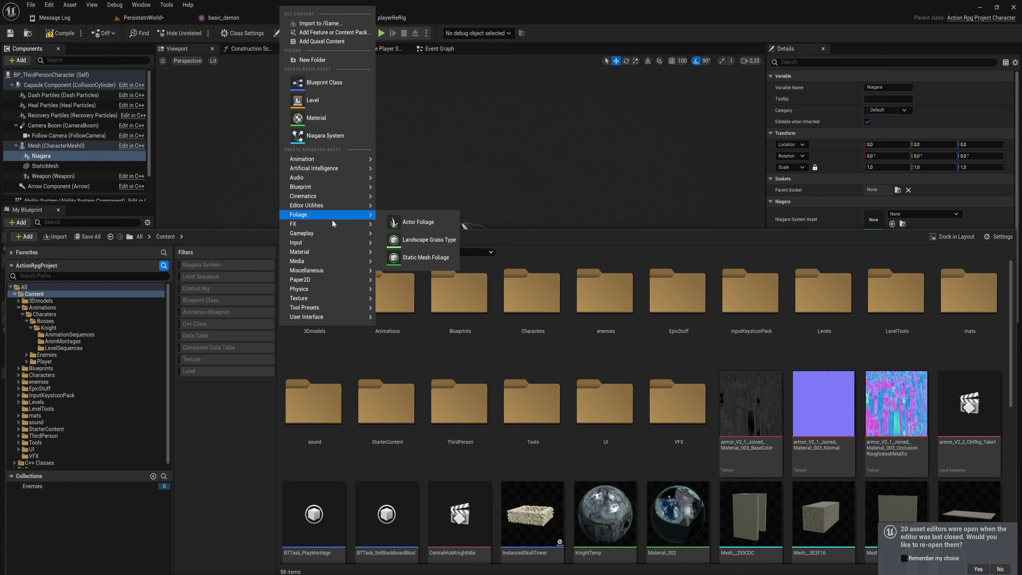
pyautogui.moveTo(331, 223)
pyautogui.click(408, 249)
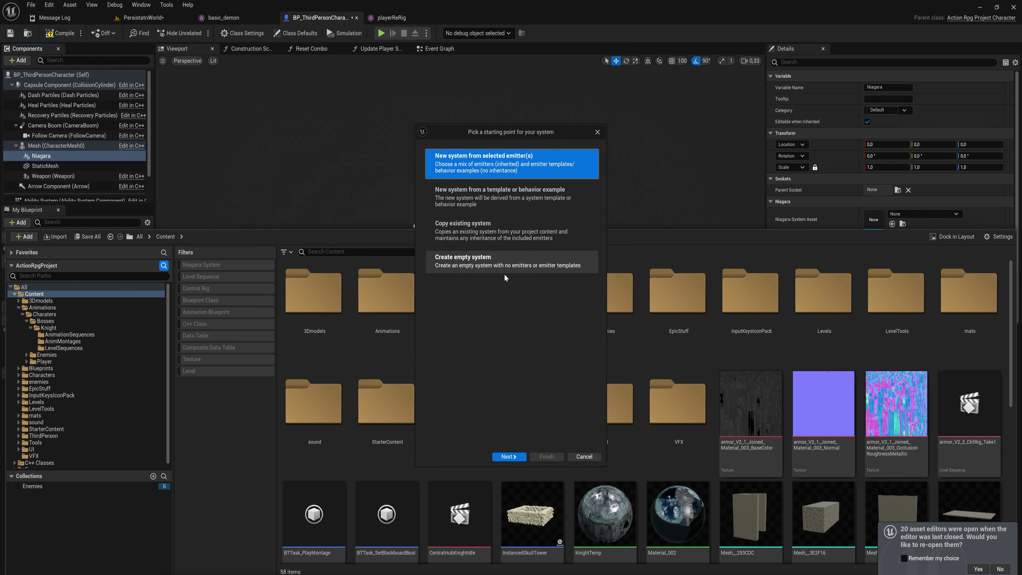
pyautogui.click(508, 456)
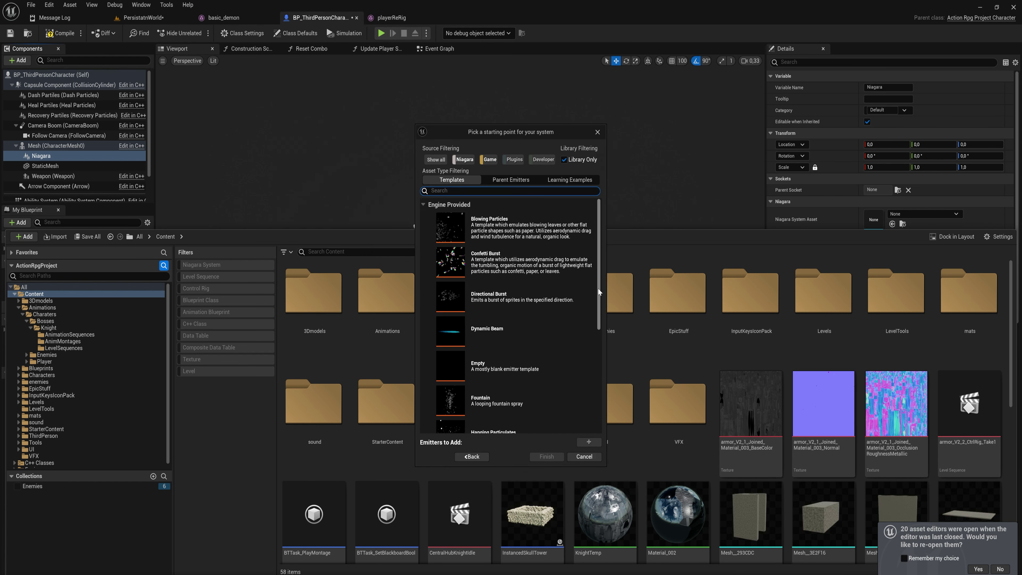
pyautogui.click(514, 403)
pyautogui.click(588, 441)
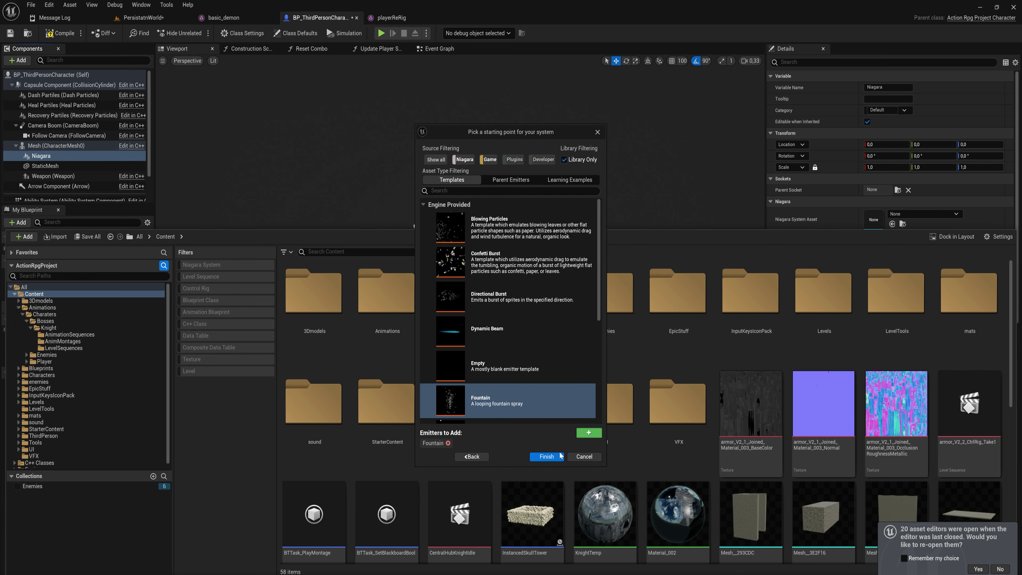
pyautogui.click(546, 456)
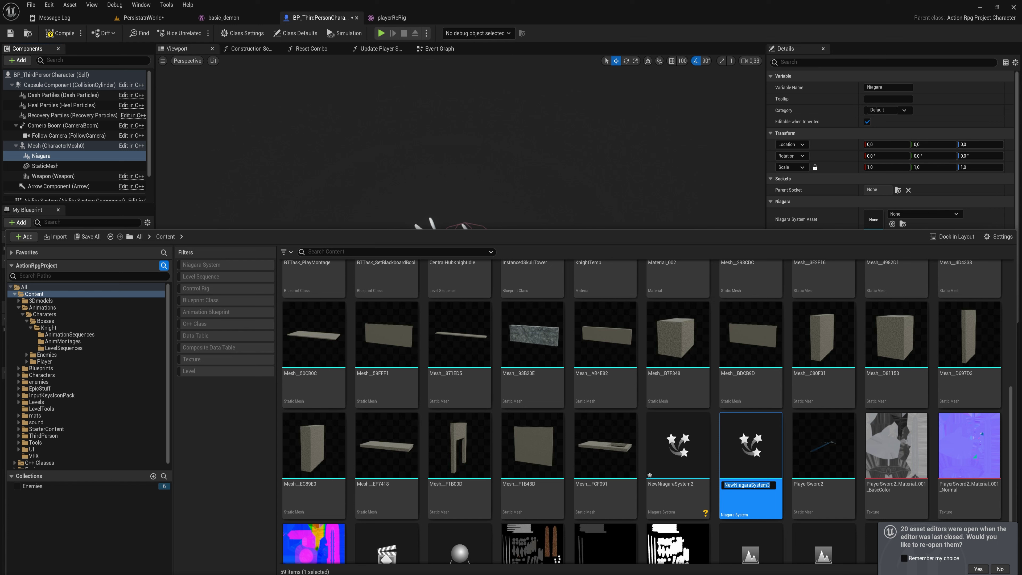
pyautogui.write('F')
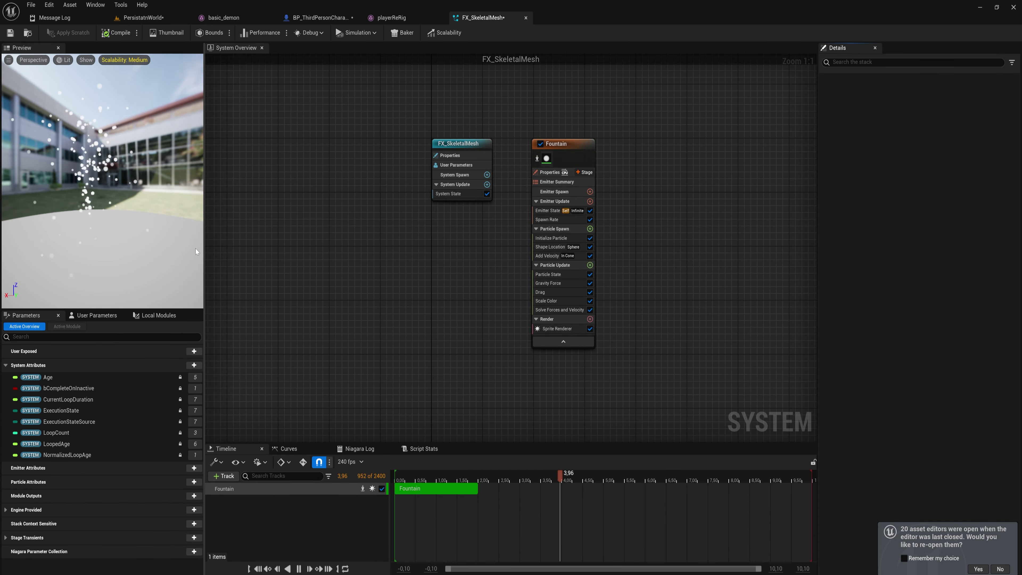
# - Enlarge the preview panel and delete the Shape Location and Gravity Force modules from Fountain
pyautogui.moveTo(205, 251); pyautogui.dragTo(324, 300)
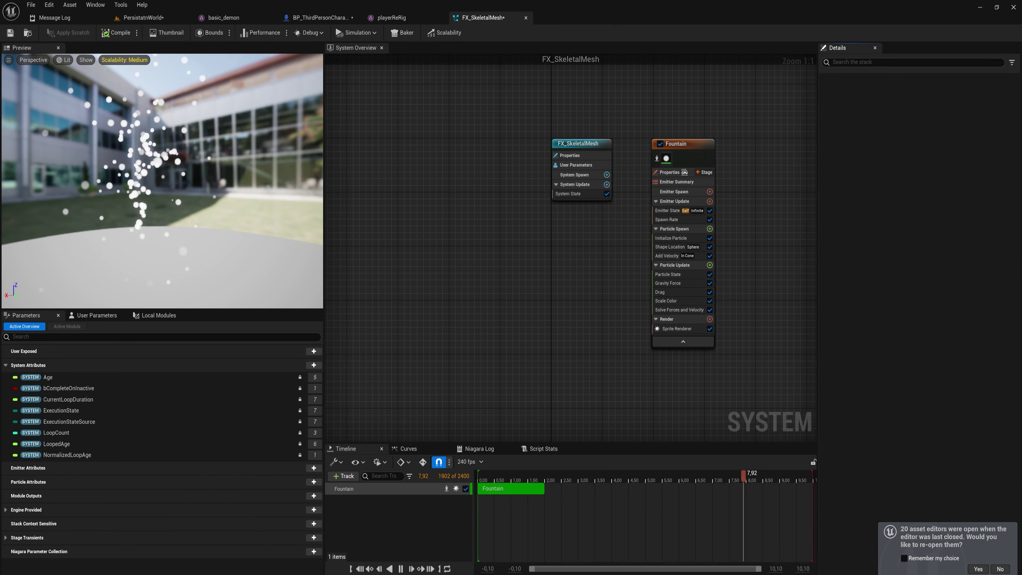
pyautogui.moveTo(535, 322); pyautogui.dragTo(413, 340, button='right')
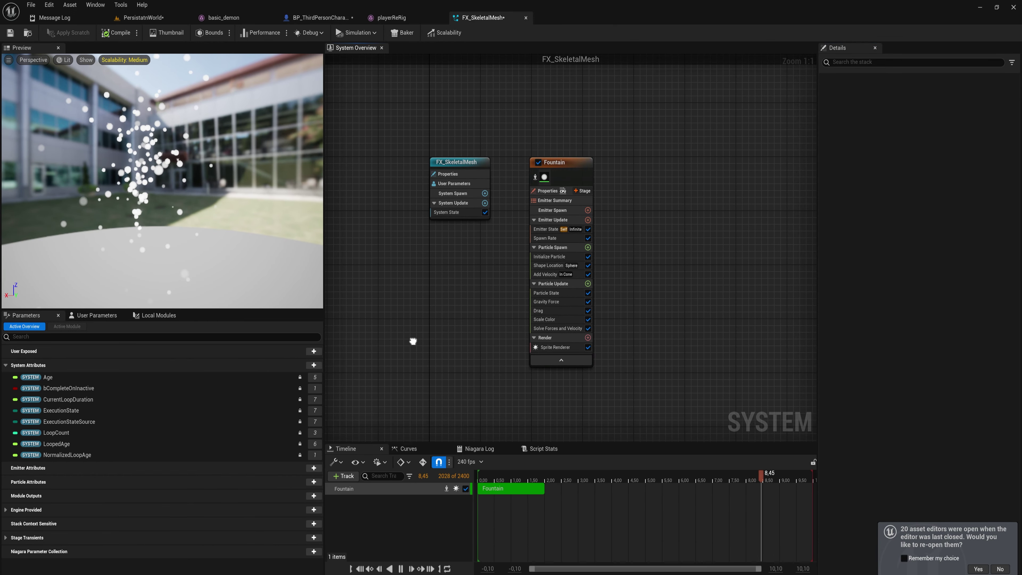
pyautogui.click(548, 266)
pyautogui.press('Delete')
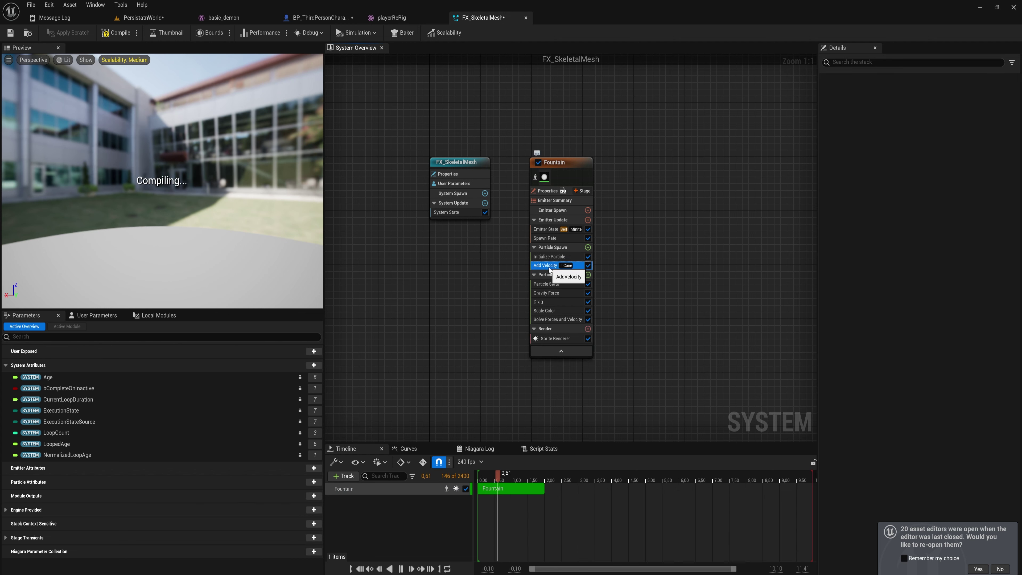
pyautogui.click(564, 285)
pyautogui.press('Delete')
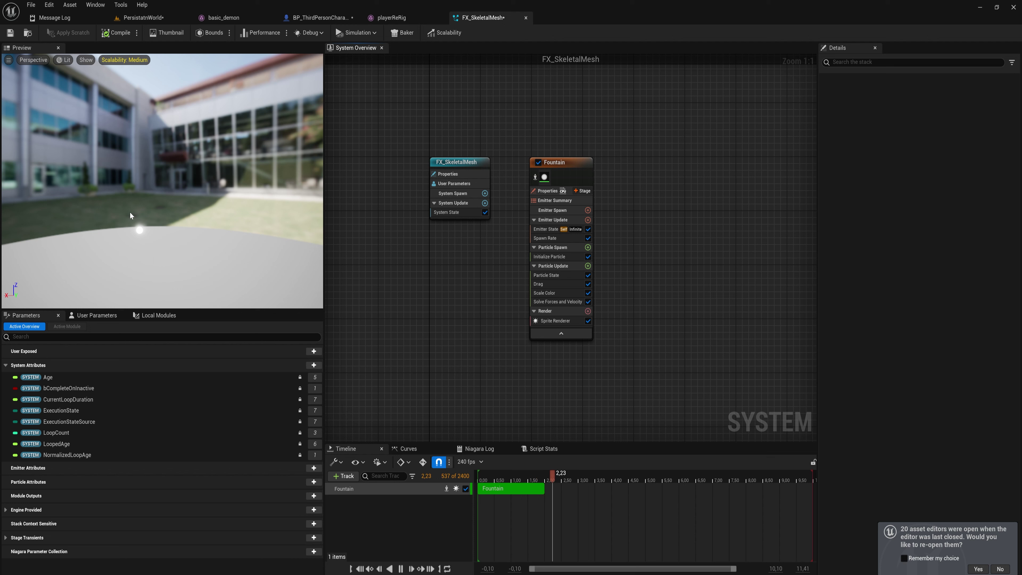
pyautogui.click(589, 247)
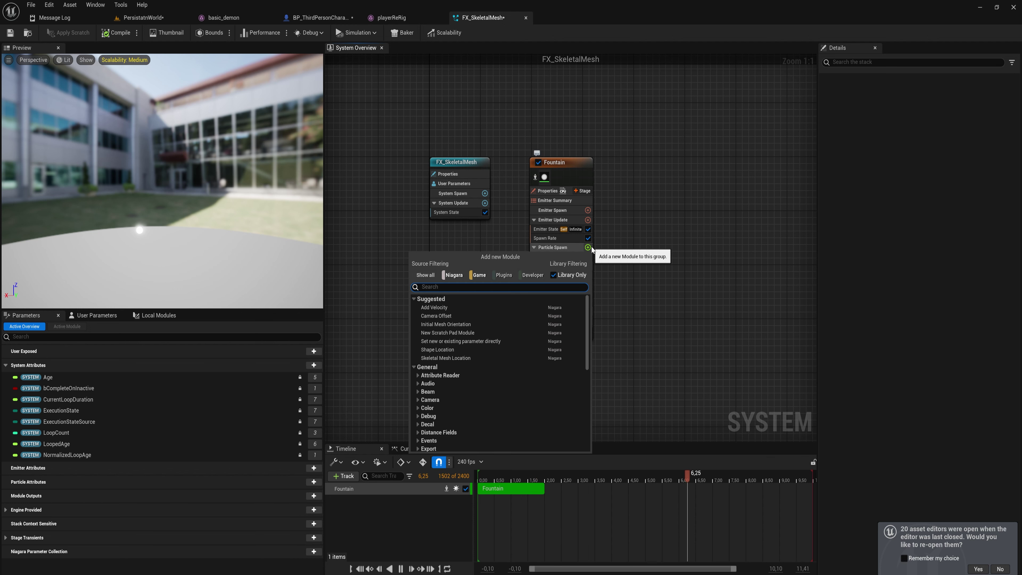
# - Search 'skel' and add Skeletal Mesh Location to the Particle Spawn stage
pyautogui.write('ske')
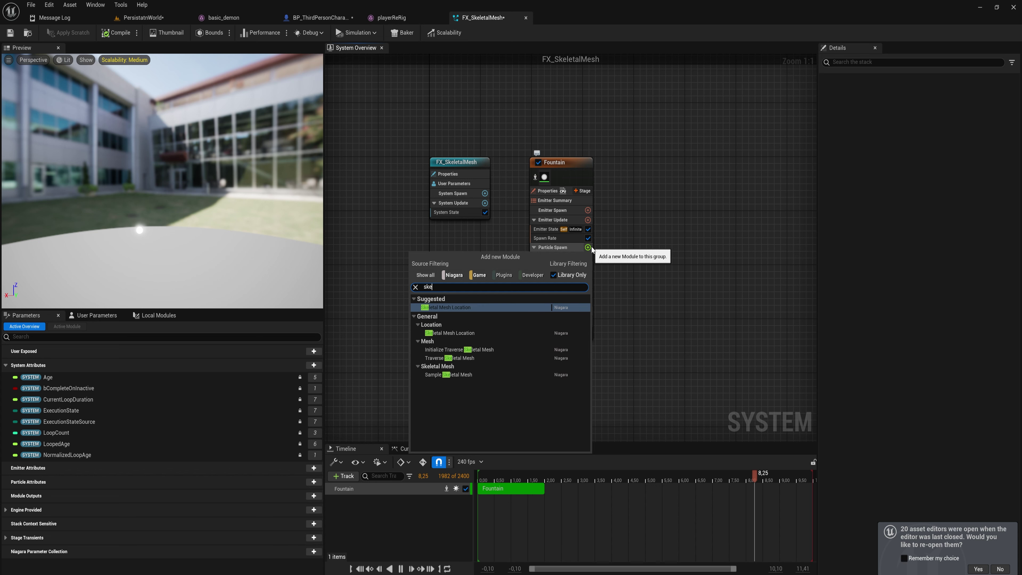
pyautogui.write('stati')
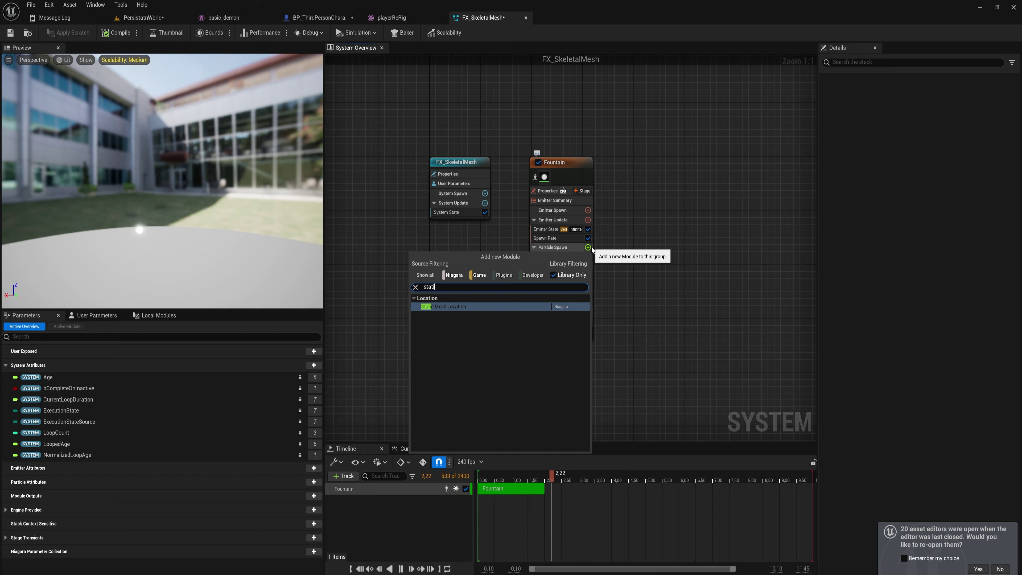
pyautogui.hotkey('ctrl', 'a')
pyautogui.press('BackSpace')
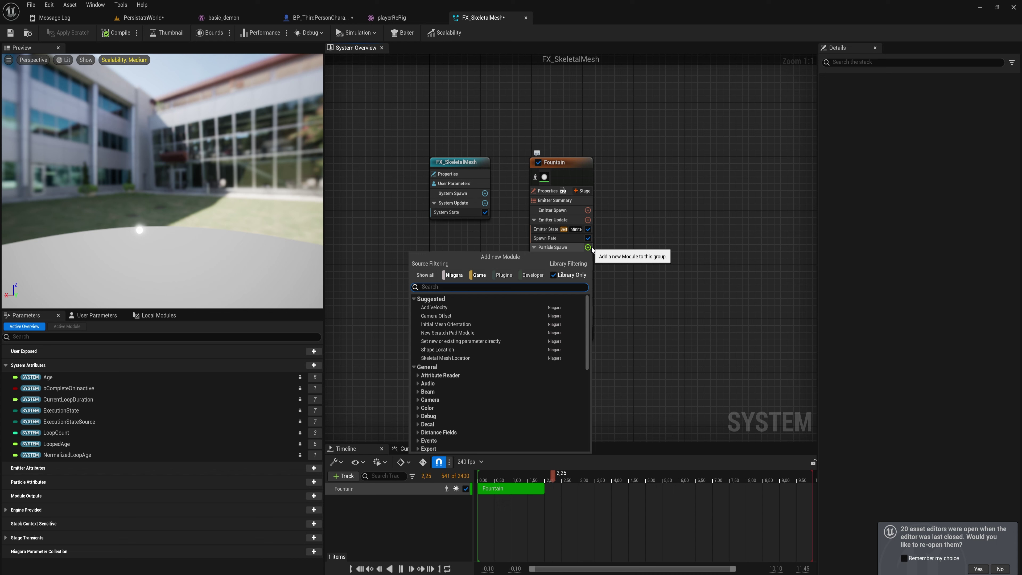
pyautogui.write('skel')
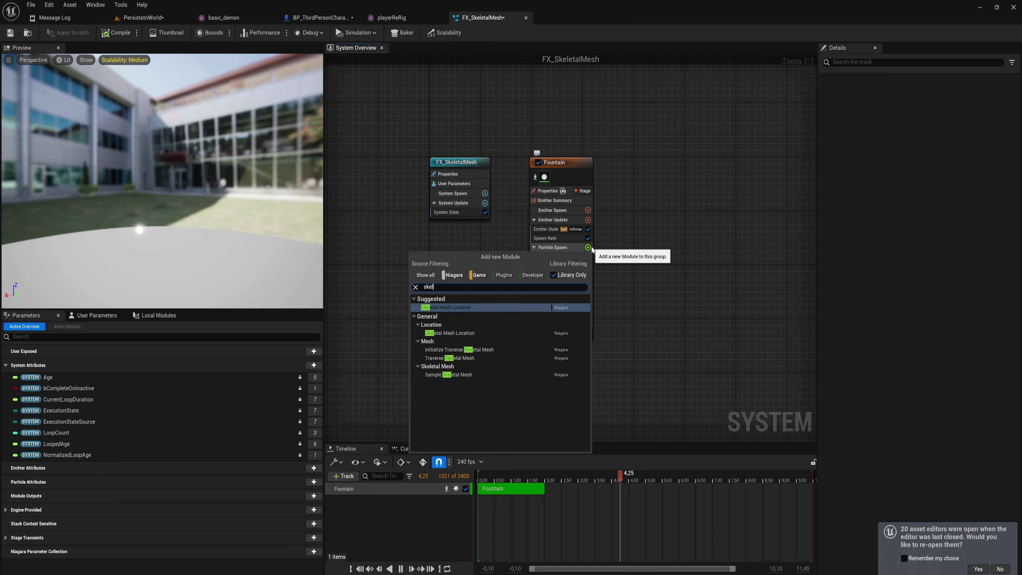
pyautogui.press('Return')
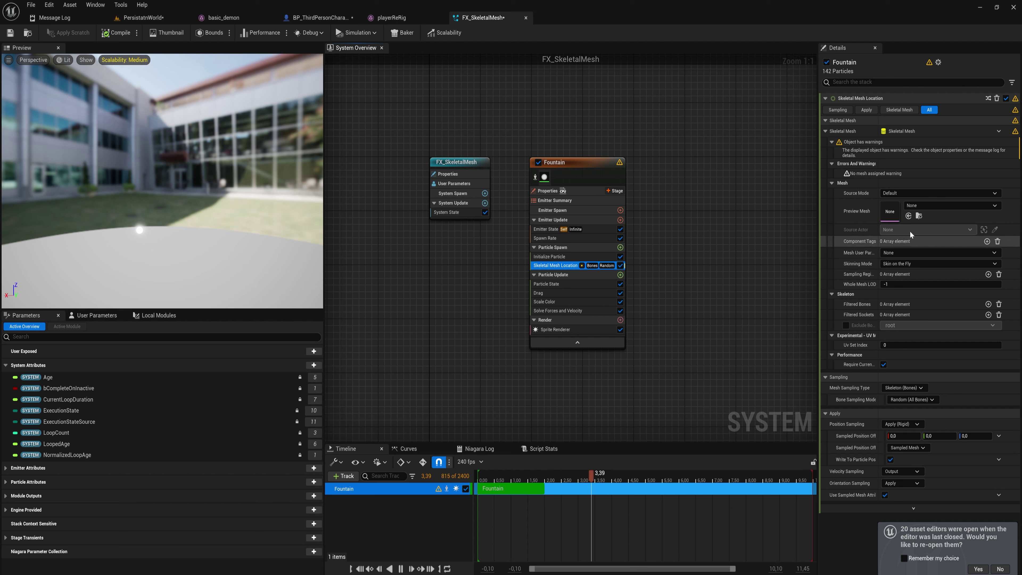
pyautogui.click(914, 205)
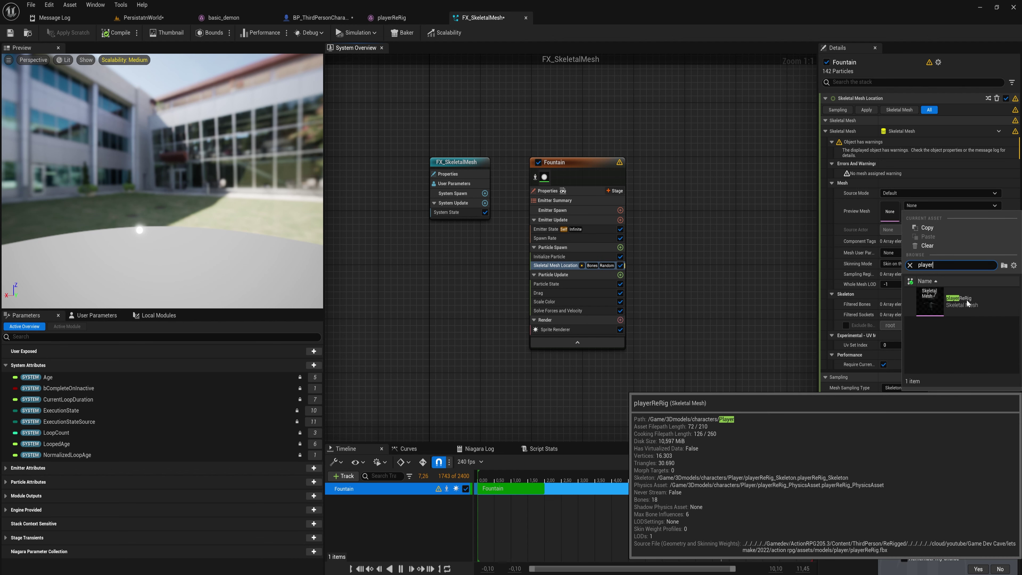
# - Use playerReRig as the preview mesh and open it in the skeletal mesh editor
pyautogui.click(966, 300)
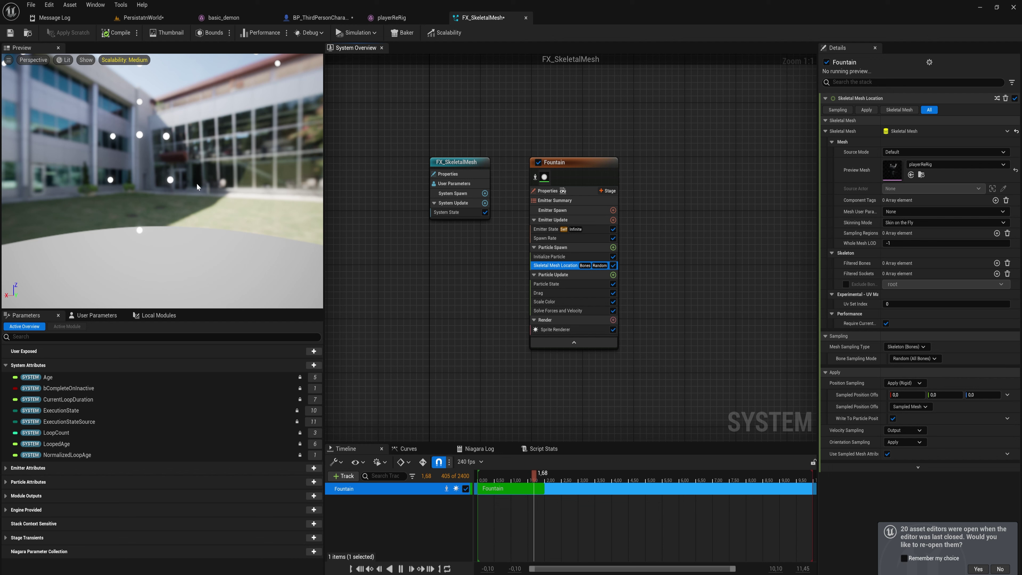
pyautogui.scroll(-4, 162, 181)
pyautogui.moveTo(162, 161); pyautogui.dragTo(150, 198)
pyautogui.moveTo(100, 138); pyautogui.dragTo(118, 126)
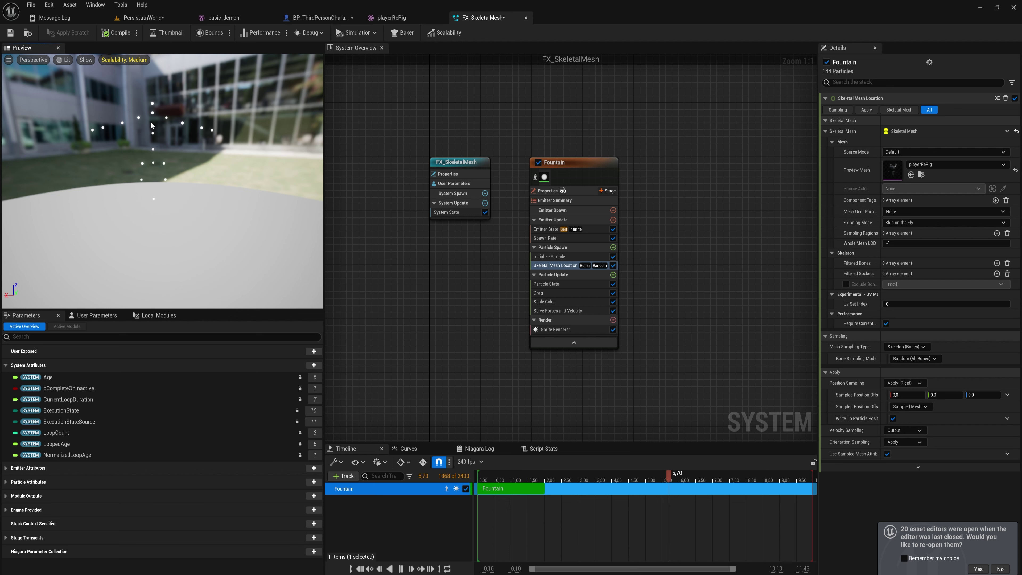
pyautogui.doubleClick(892, 170)
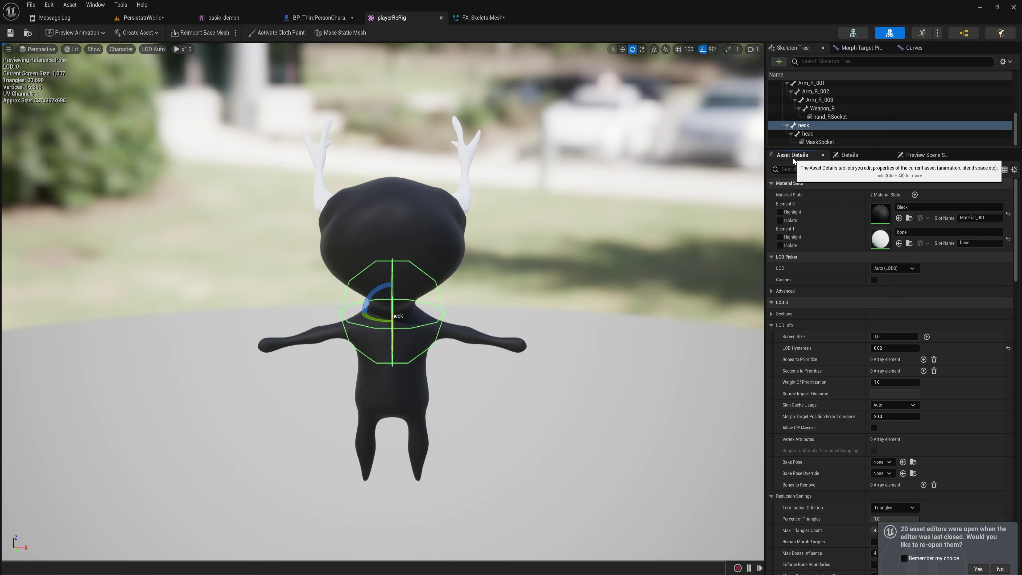
# - Filter playerReRig's details by 'cpu' and enable Allow CPUAccess
pyautogui.click(849, 169)
pyautogui.write('cpu')
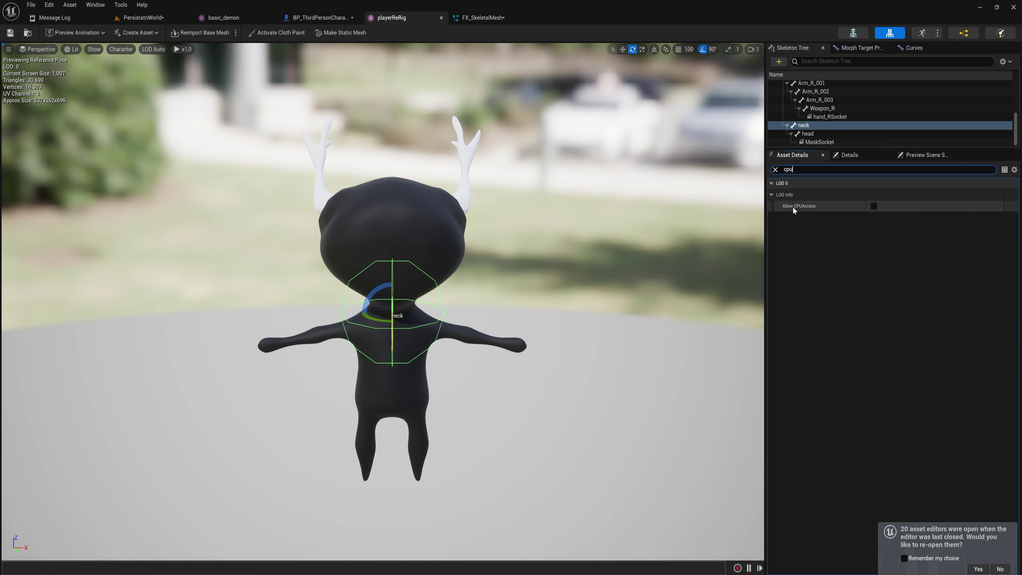
pyautogui.click(874, 206)
pyautogui.click(873, 206)
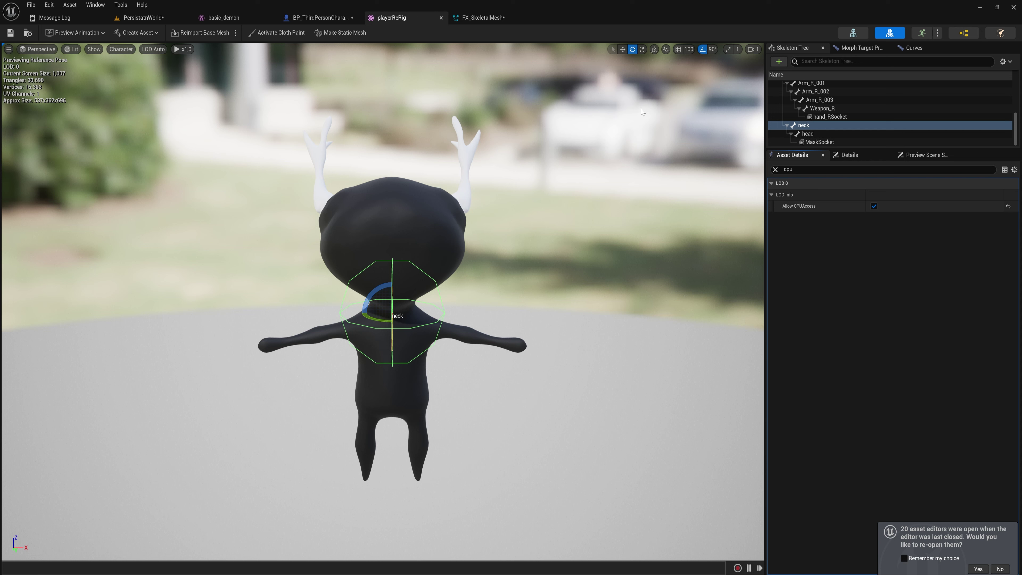
pyautogui.click(492, 23)
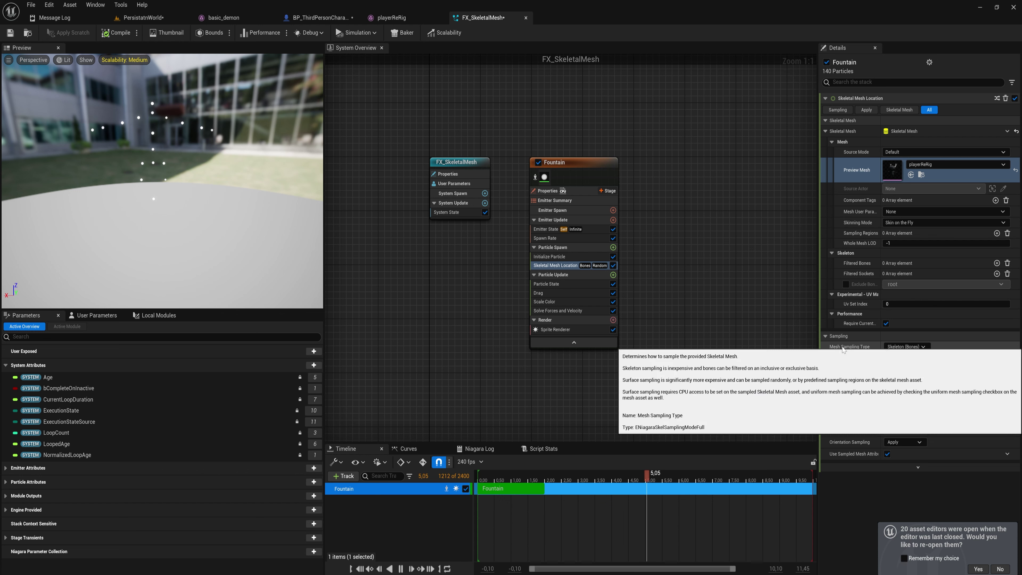
# - Set Mesh Sampling Type to Surface (Triangles) in Skeletal Mesh Location
pyautogui.click(905, 346)
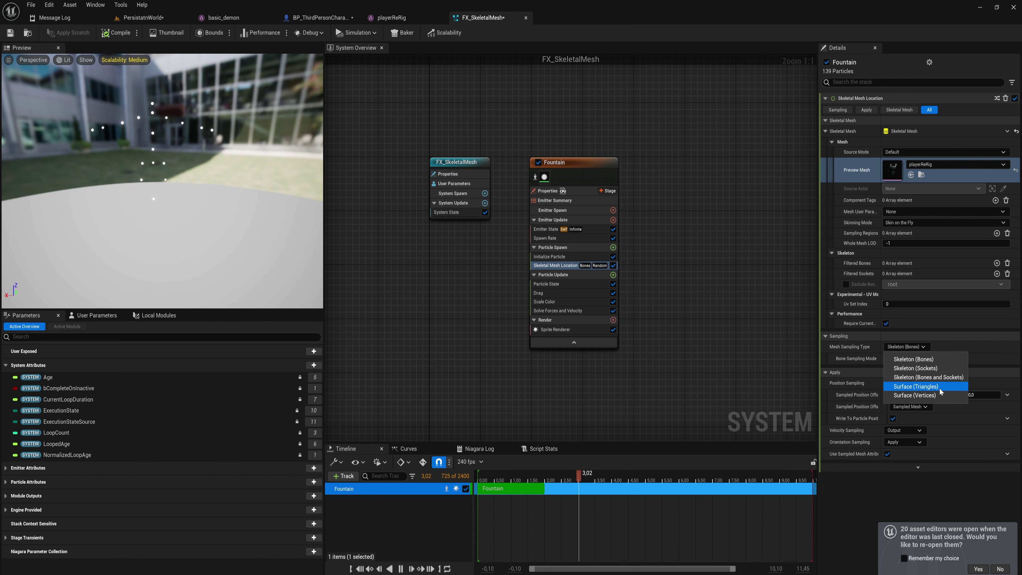
pyautogui.click(925, 387)
pyautogui.moveTo(169, 131)
pyautogui.mouseDown()
pyautogui.moveTo(179, 161)
pyautogui.moveTo(191, 148)
pyautogui.moveTo(165, 126)
pyautogui.mouseUp()
pyautogui.click(574, 257)
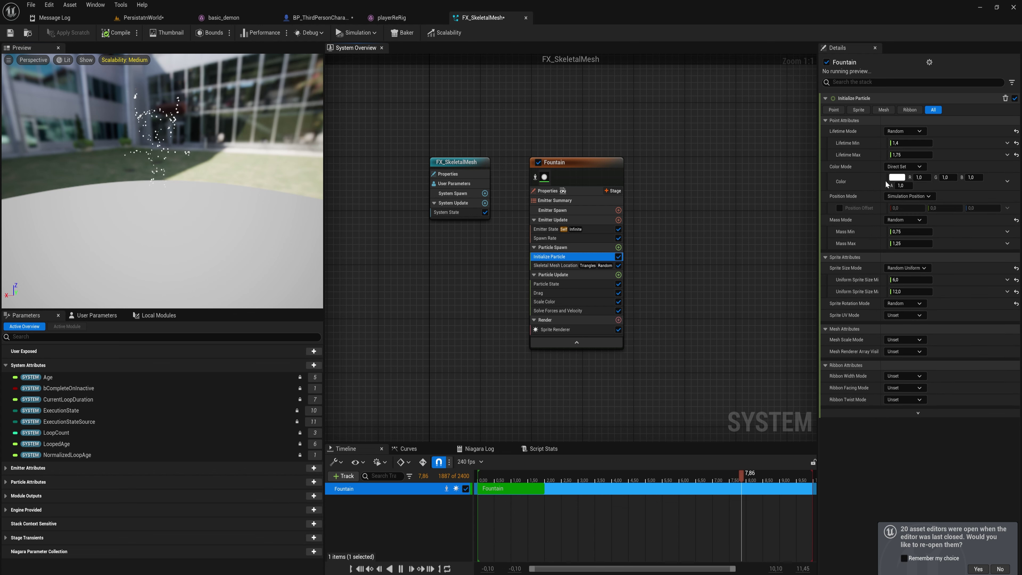
# - Set particle Lifetime to min 1 and max 1,2, and reduce the sprite size
pyautogui.click(909, 142)
pyautogui.write('1')
pyautogui.press('Tab')
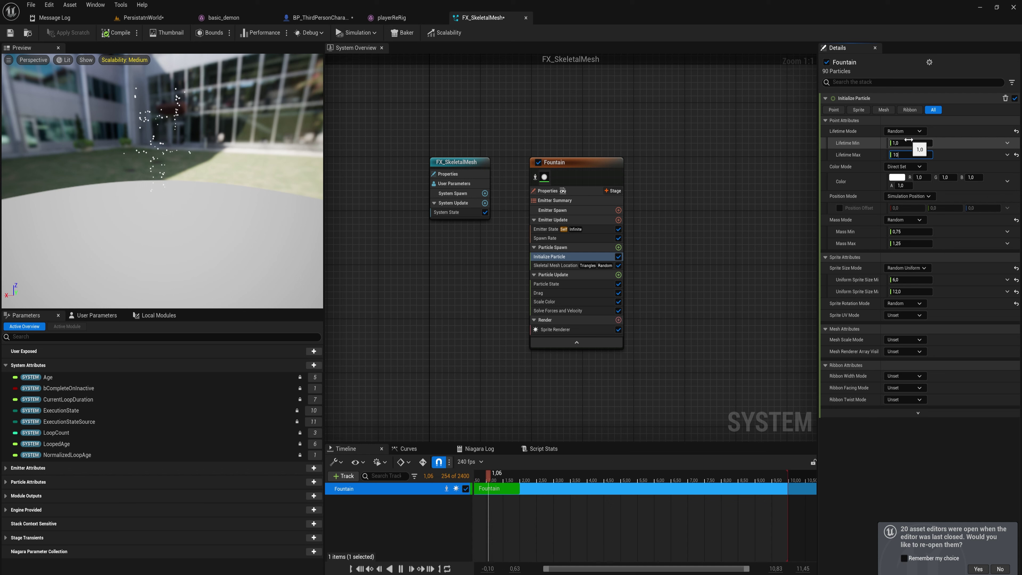
pyautogui.press('Return')
pyautogui.write('1,2')
pyautogui.press('Return')
pyautogui.click(916, 279)
pyautogui.press('Return')
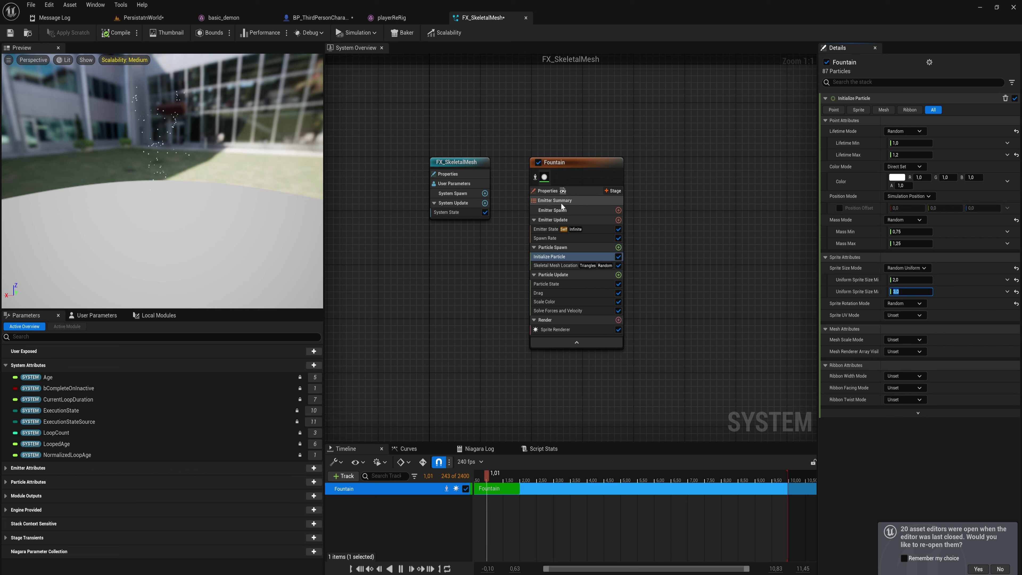
# - Raise the Fountain Spawn Rate to 2500
pyautogui.click(563, 238)
pyautogui.click(905, 110)
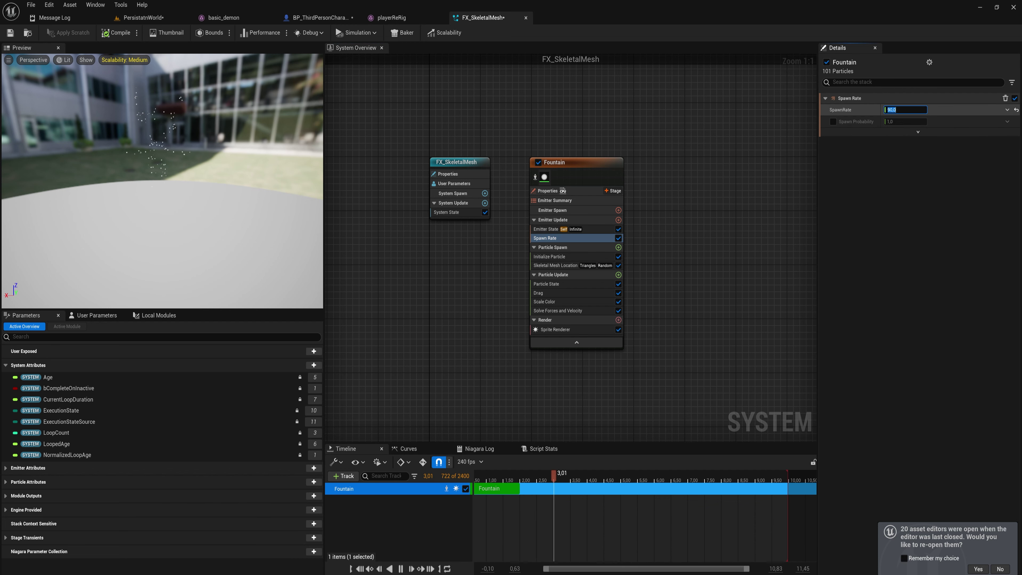
pyautogui.write('2500')
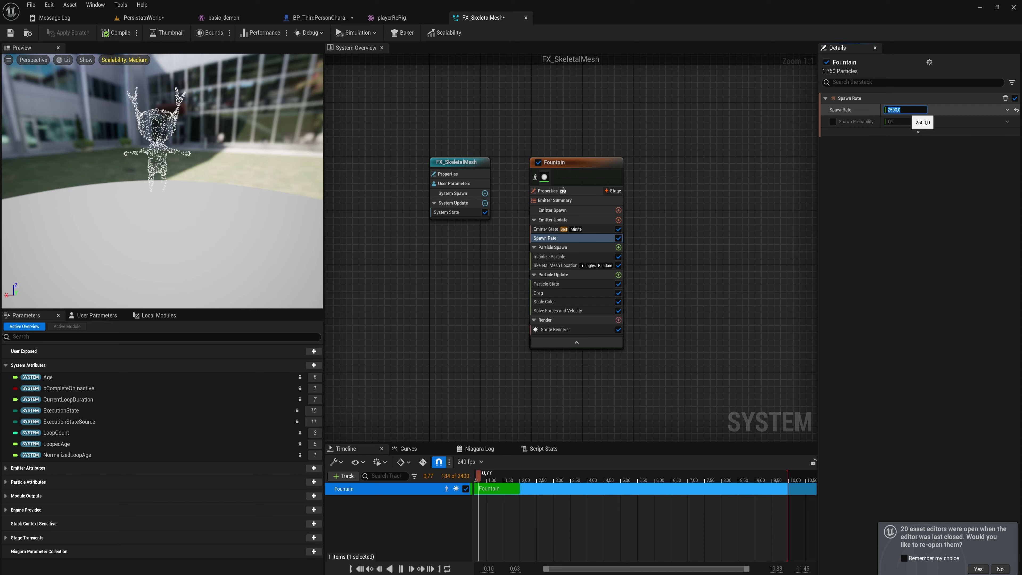
pyautogui.press('Return')
pyautogui.moveTo(241, 181); pyautogui.dragTo(81, 179)
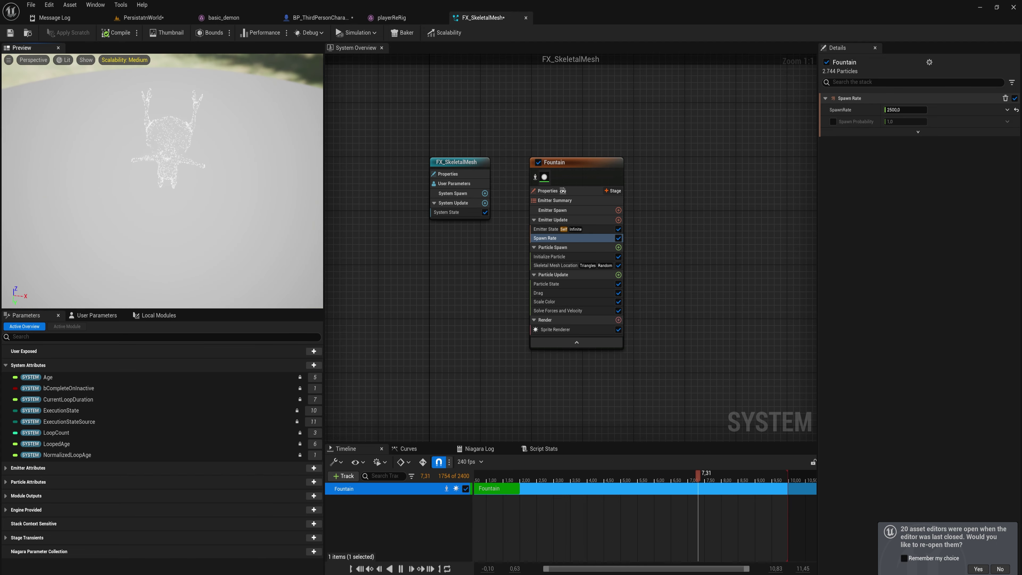
pyautogui.click(555, 265)
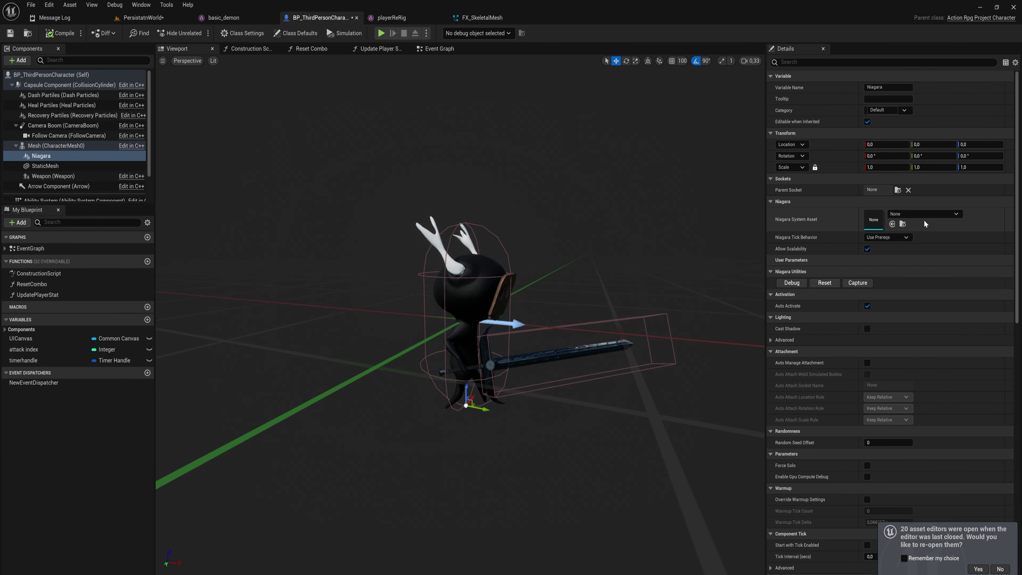
pyautogui.click(924, 213)
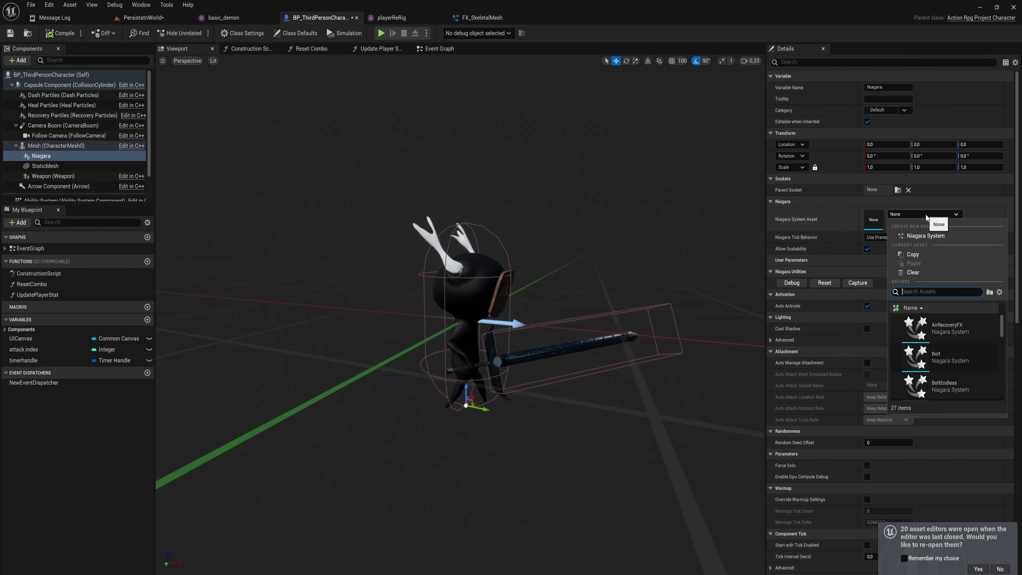
# - Assign FX_SkeletalMesh as the Niagara System Asset on the character's Niagara component
pyautogui.write('skel')
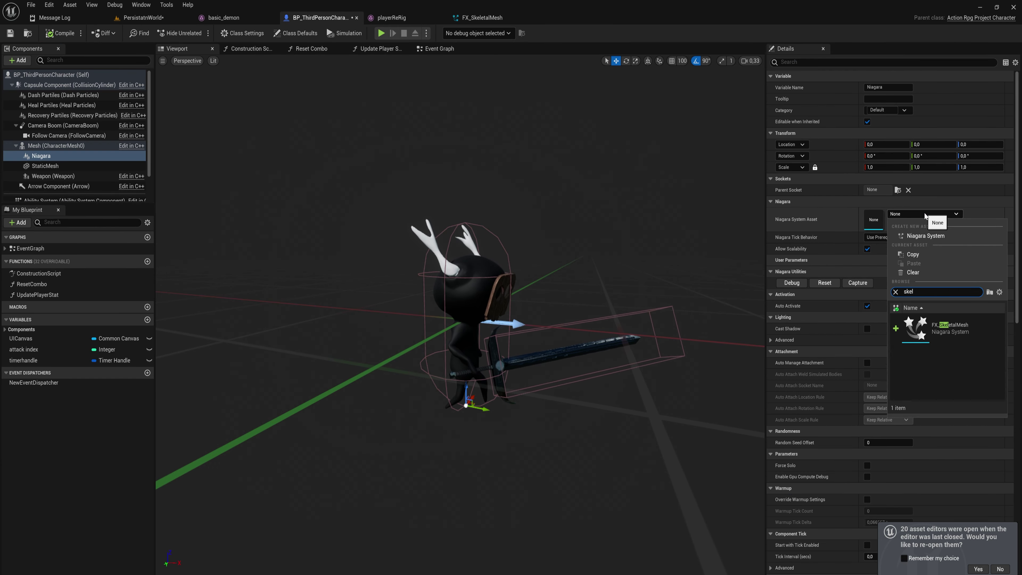
pyautogui.click(960, 329)
pyautogui.moveTo(547, 239); pyautogui.dragTo(523, 274, button='right')
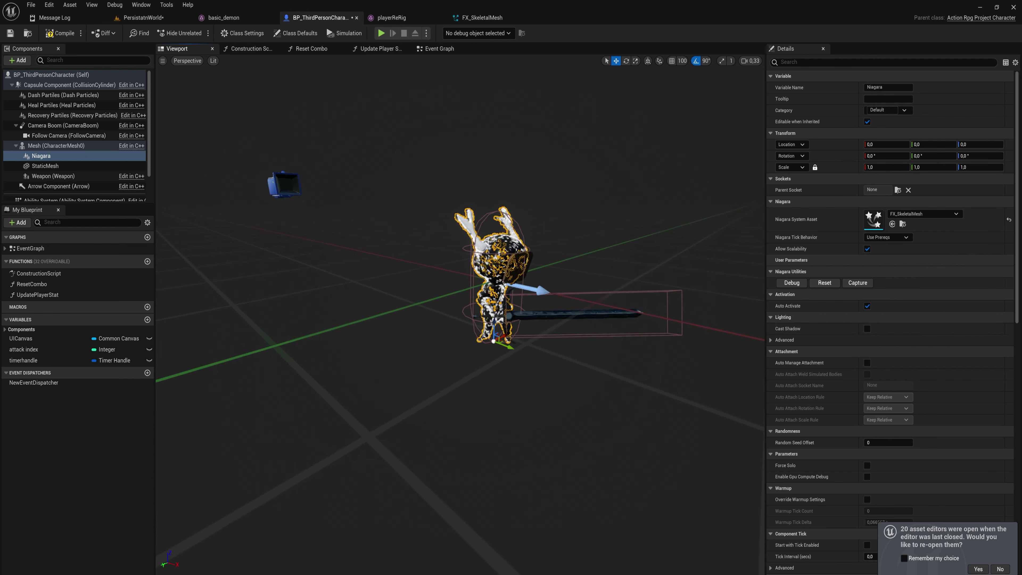
# - Play the PersistatnWorld level, running and jumping the character with WASD to watch the particle trail
pyautogui.click(145, 18)
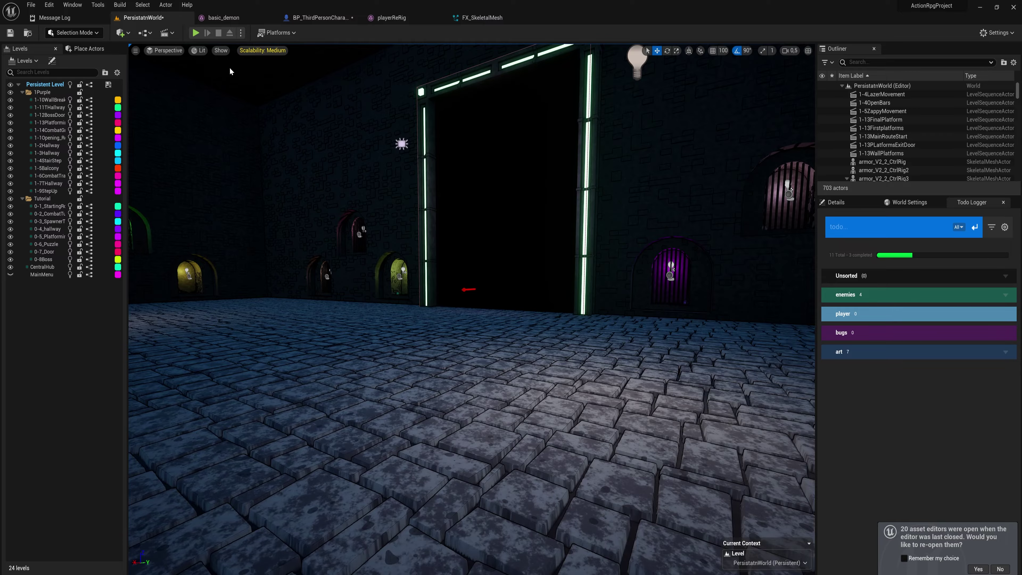
pyautogui.click(195, 33)
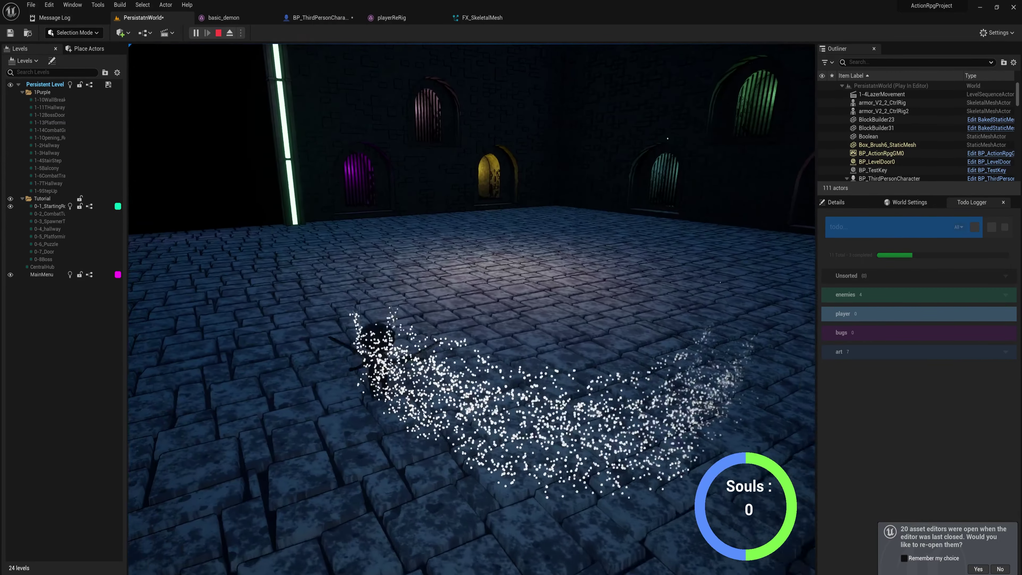
pyautogui.press('w')
pyautogui.press('d')
pyautogui.press('s')
pyautogui.press('a')
pyautogui.press('space')
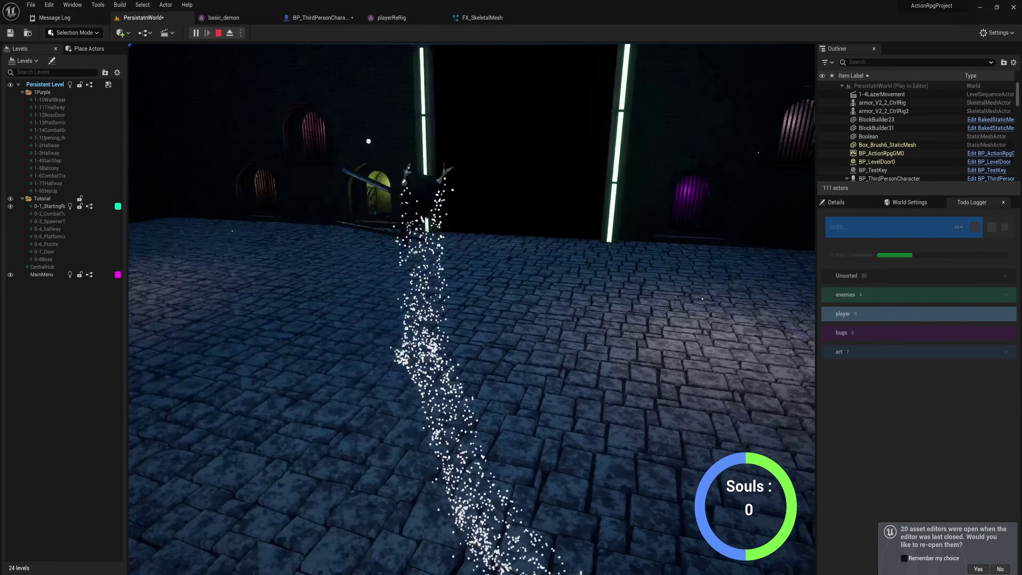
pyautogui.press('a')
pyautogui.press('s')
pyautogui.press('d')
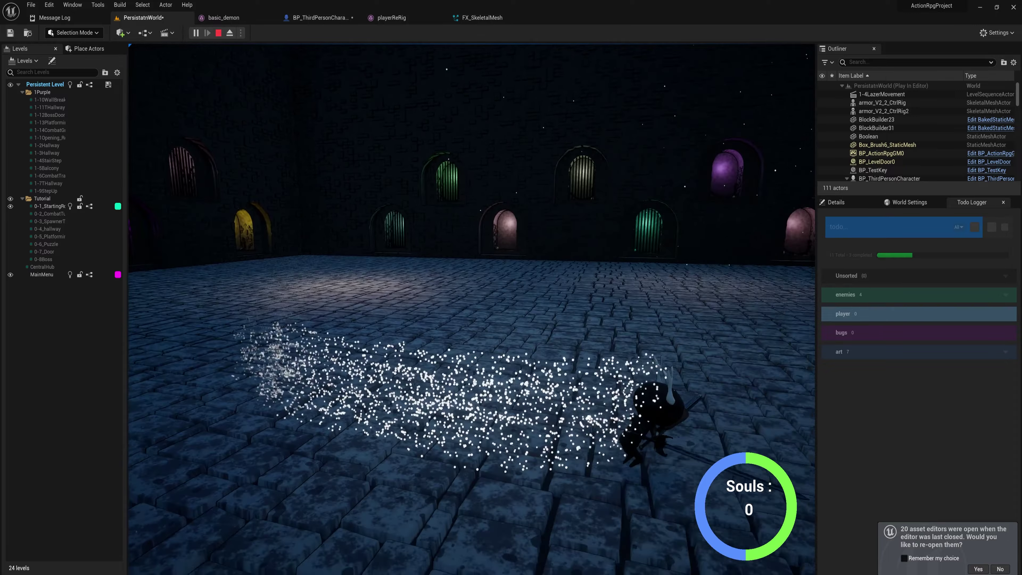
pyautogui.press('w')
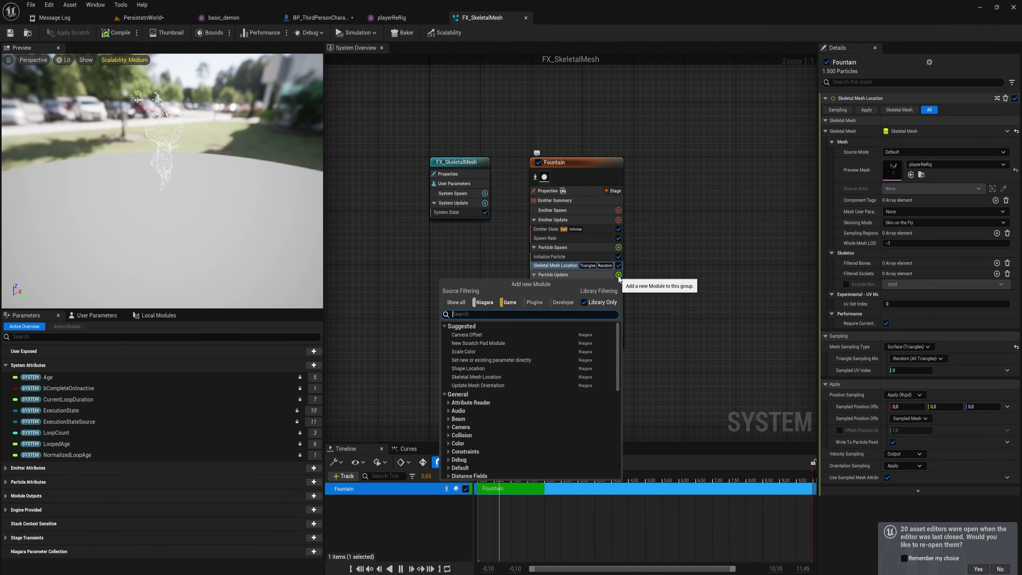
pyautogui.write('cur')
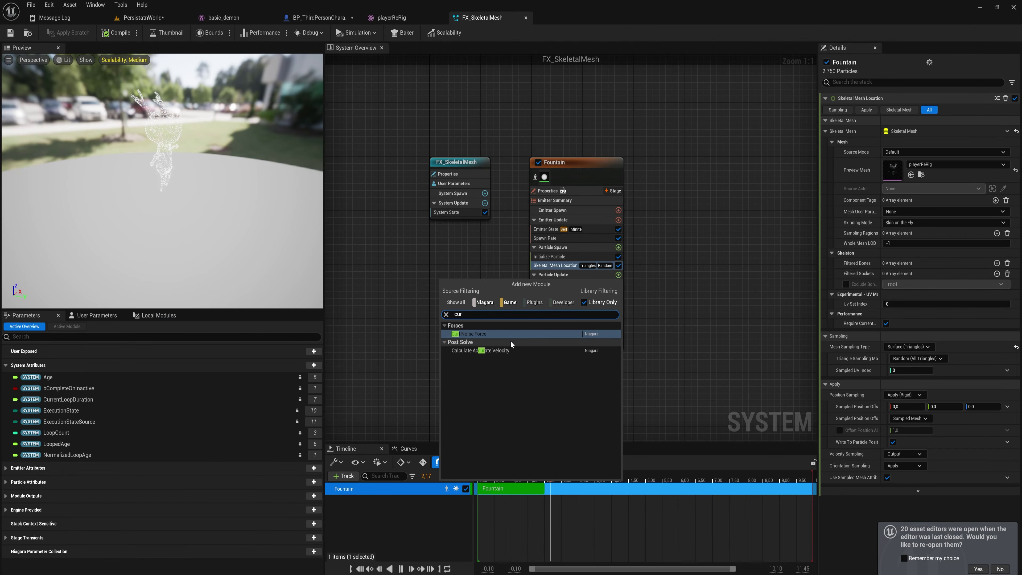
# - Add a Curl Noise Force to Particle Update with strength 124,74 and frequency 68,42
pyautogui.click(505, 334)
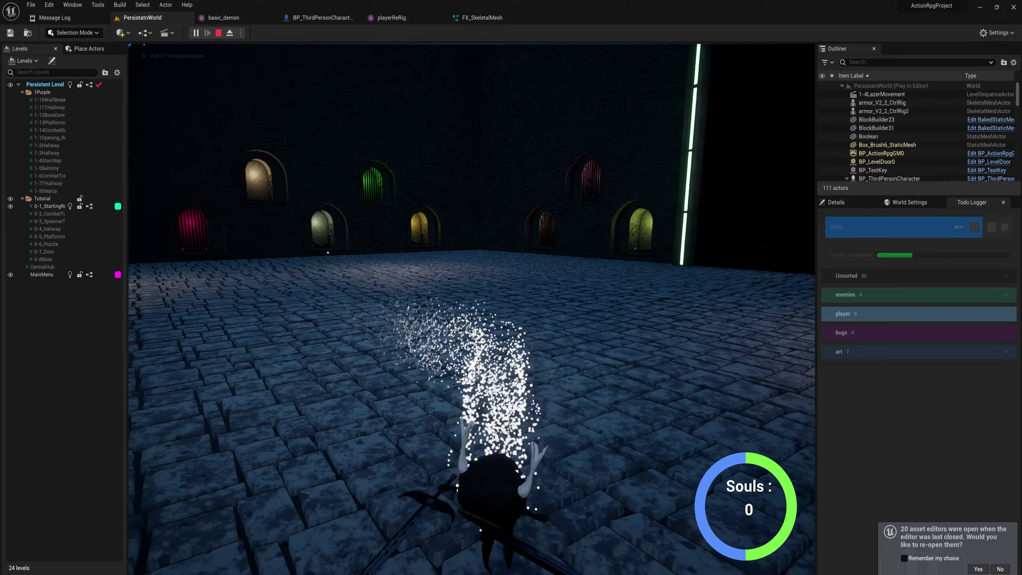
pyautogui.press('a')
pyautogui.press('w')
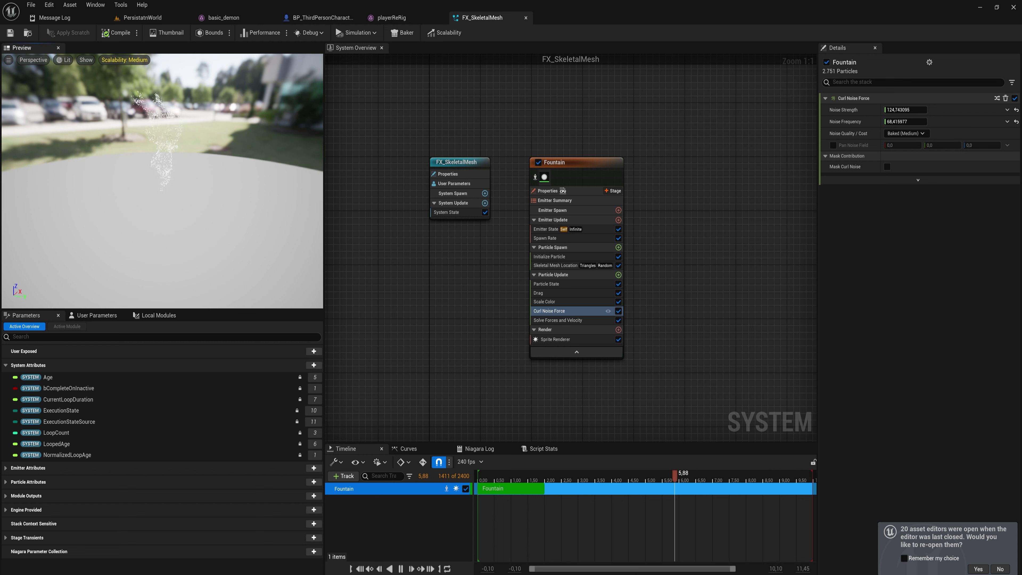
pyautogui.moveTo(127, 155); pyautogui.dragTo(40, 180)
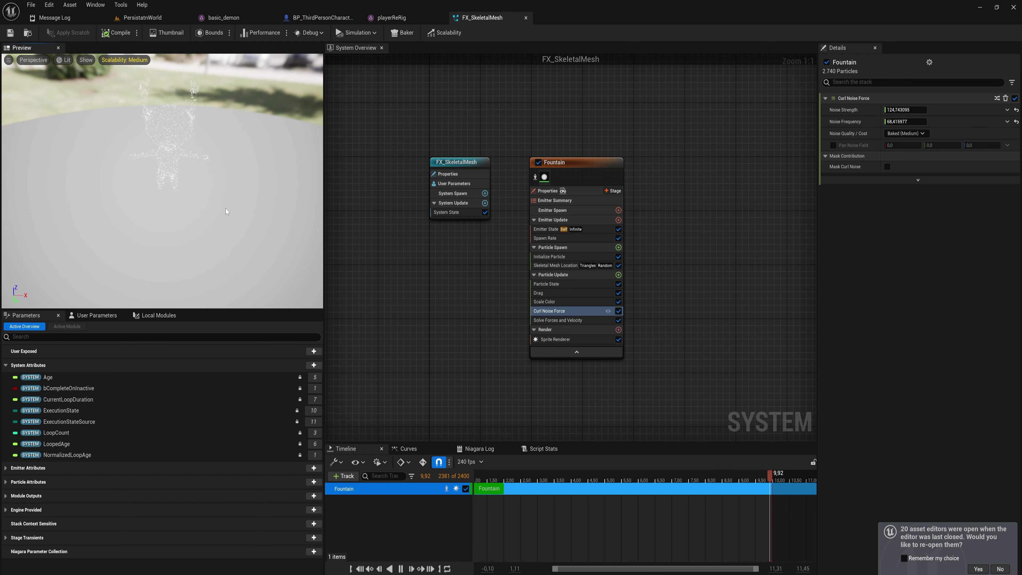
pyautogui.click(575, 264)
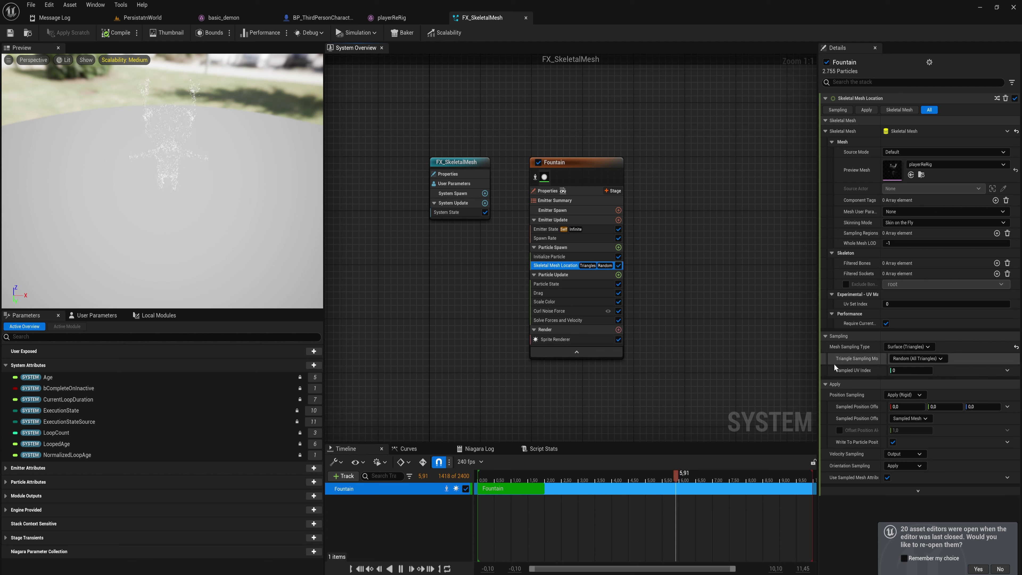
# - Set Triangle Sampling Mode to Random (Sampling Regions) and open the playerReRig preview mesh
pyautogui.moveTo(836, 364)
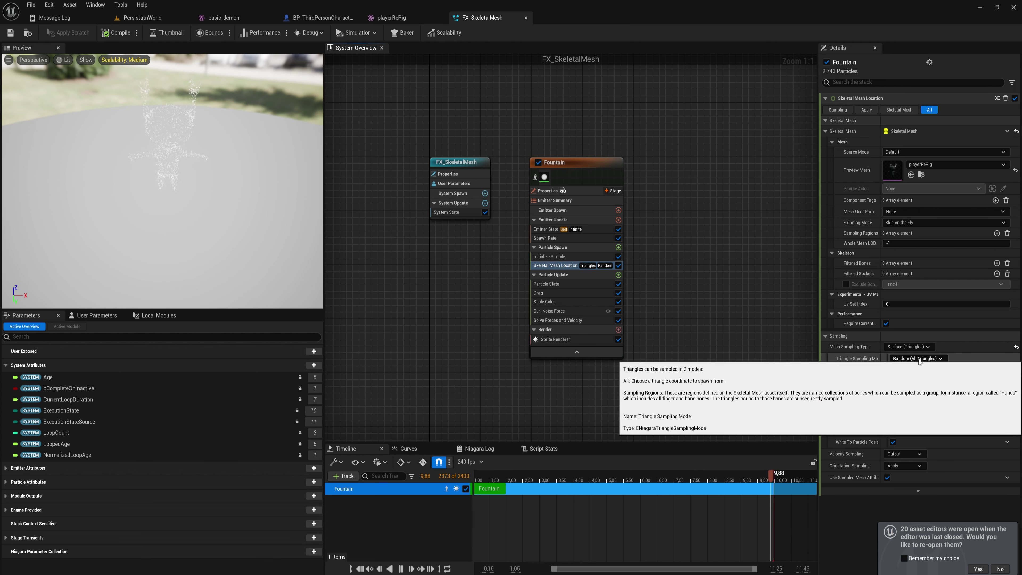
pyautogui.click(929, 359)
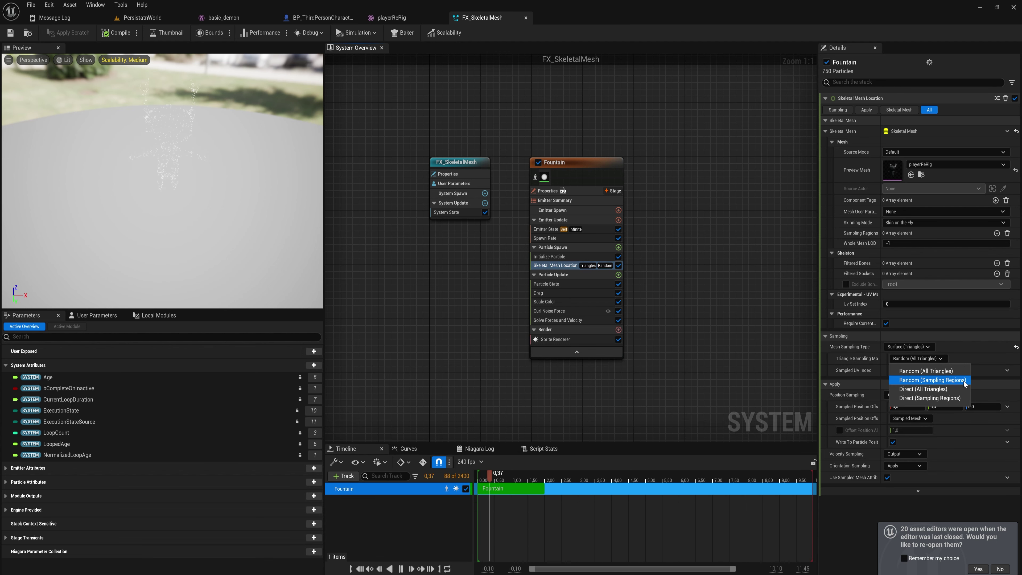
pyautogui.click(925, 380)
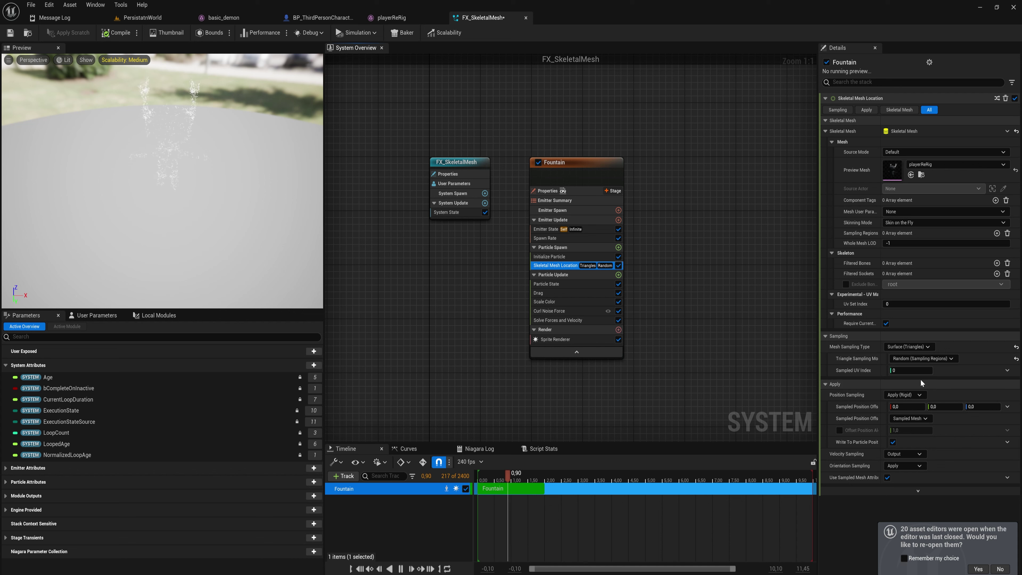
pyautogui.moveTo(219, 194)
pyautogui.mouseDown()
pyautogui.moveTo(246, 177)
pyautogui.moveTo(209, 171)
pyautogui.moveTo(225, 175)
pyautogui.mouseUp()
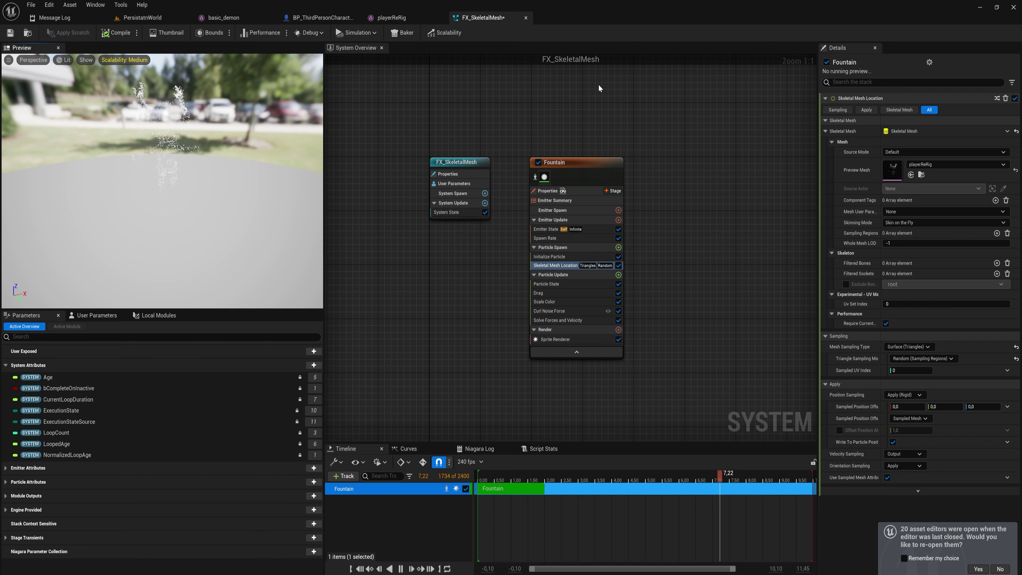
pyautogui.doubleClick(893, 176)
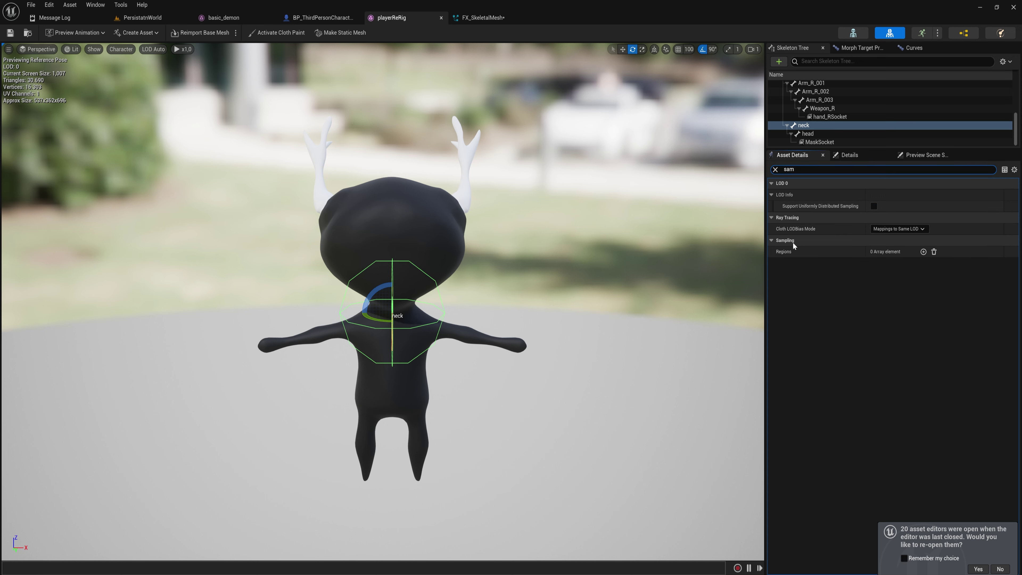
# - Add a sampling region to playerReRig with a material filter set to 'bone'
pyautogui.click(923, 251)
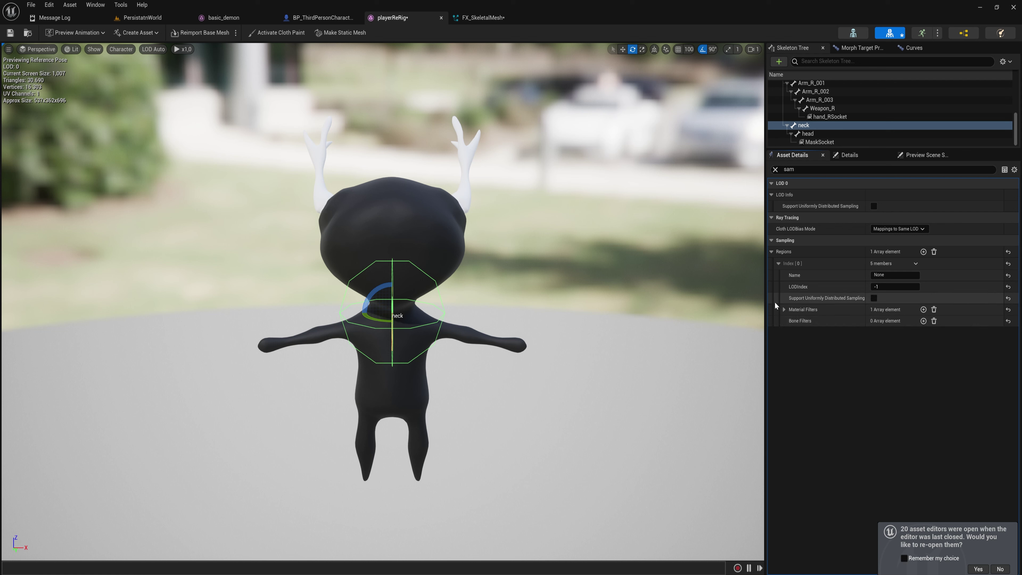
pyautogui.click(784, 309)
pyautogui.click(791, 321)
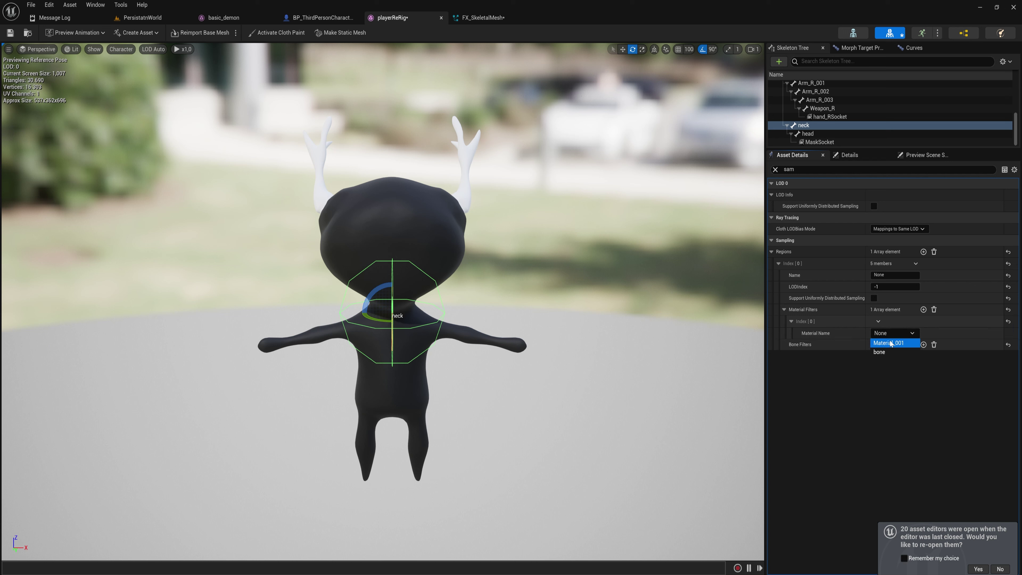
pyautogui.click(883, 353)
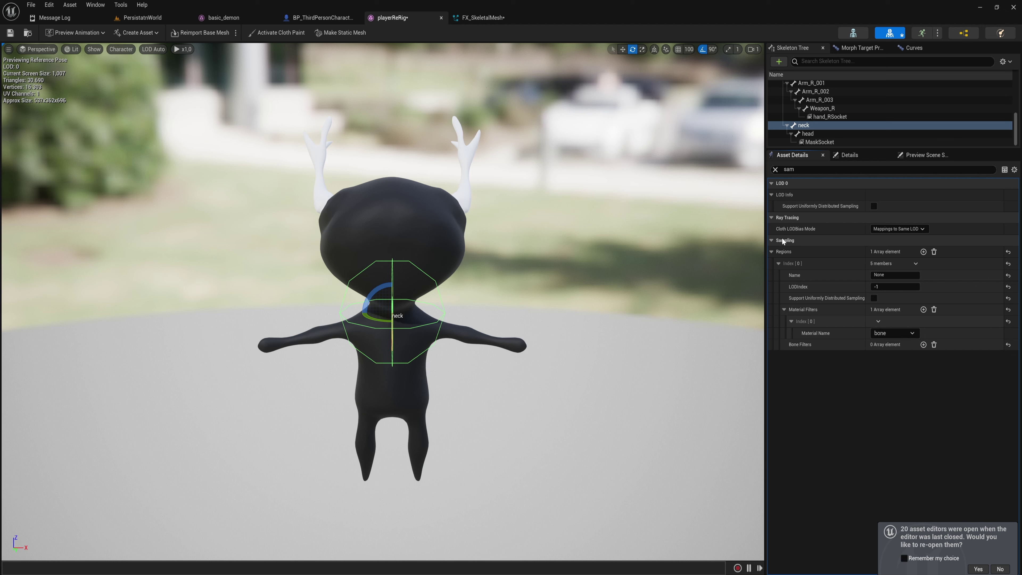
pyautogui.click(887, 275)
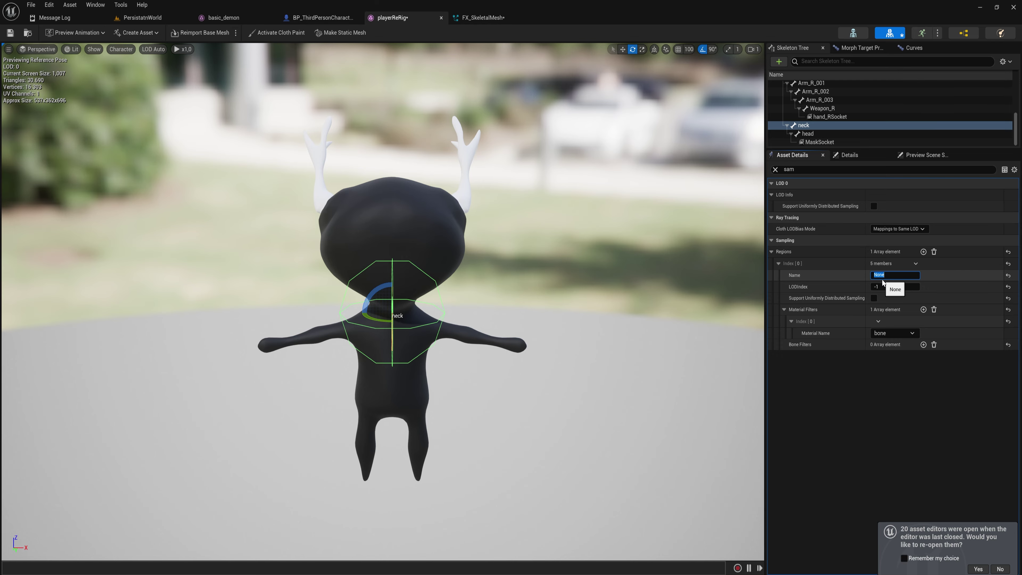
pyautogui.click(483, 17)
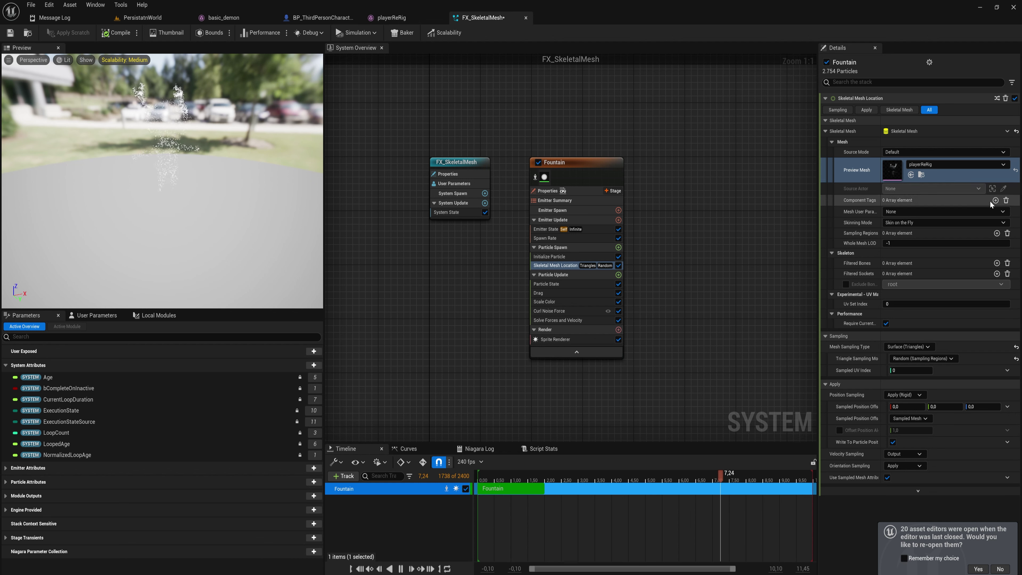
# - Add a Sampling Regions element to the Fountain emitter set to Horns
pyautogui.click(996, 233)
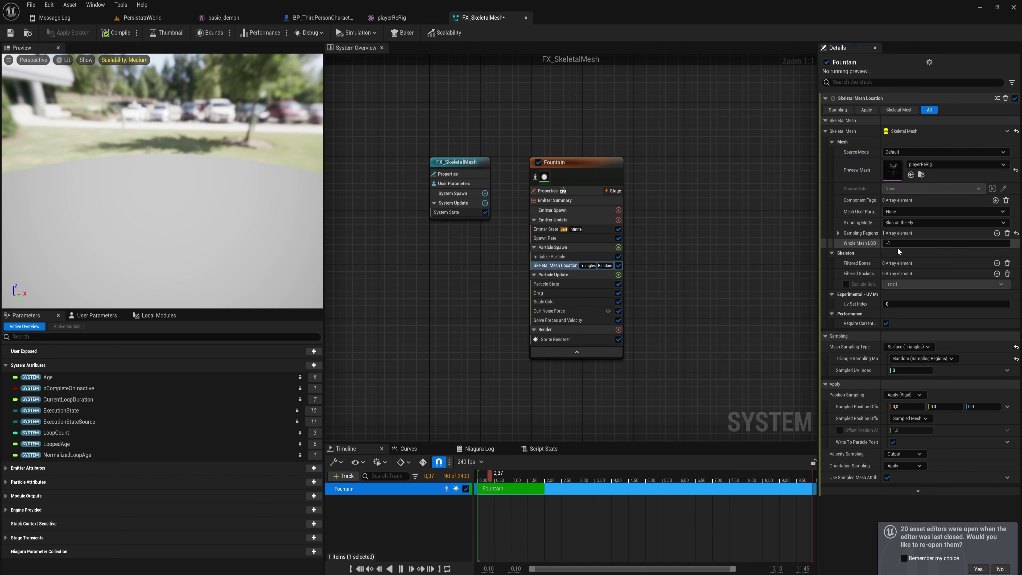
pyautogui.click(838, 232)
pyautogui.click(894, 243)
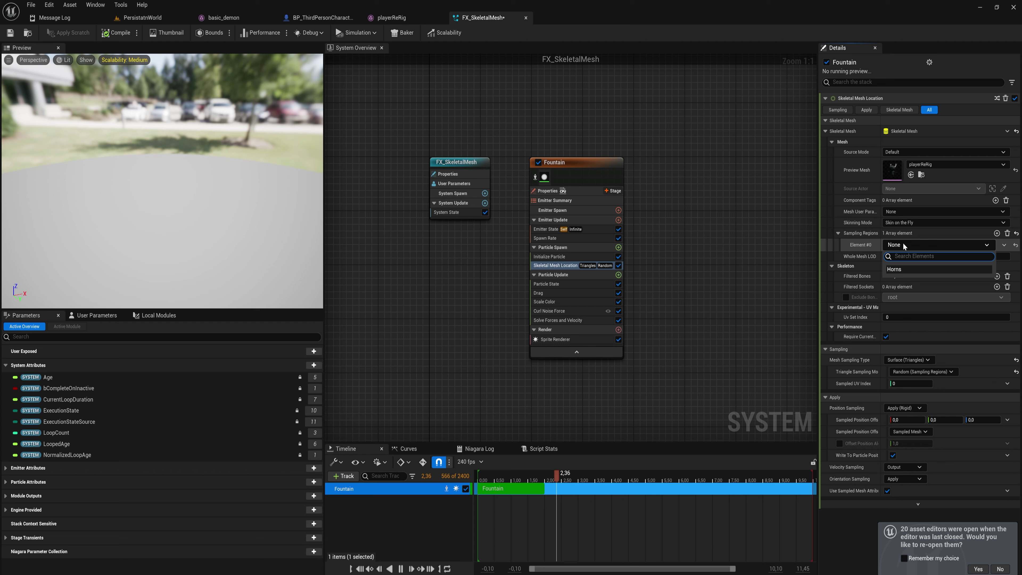
pyautogui.click(899, 269)
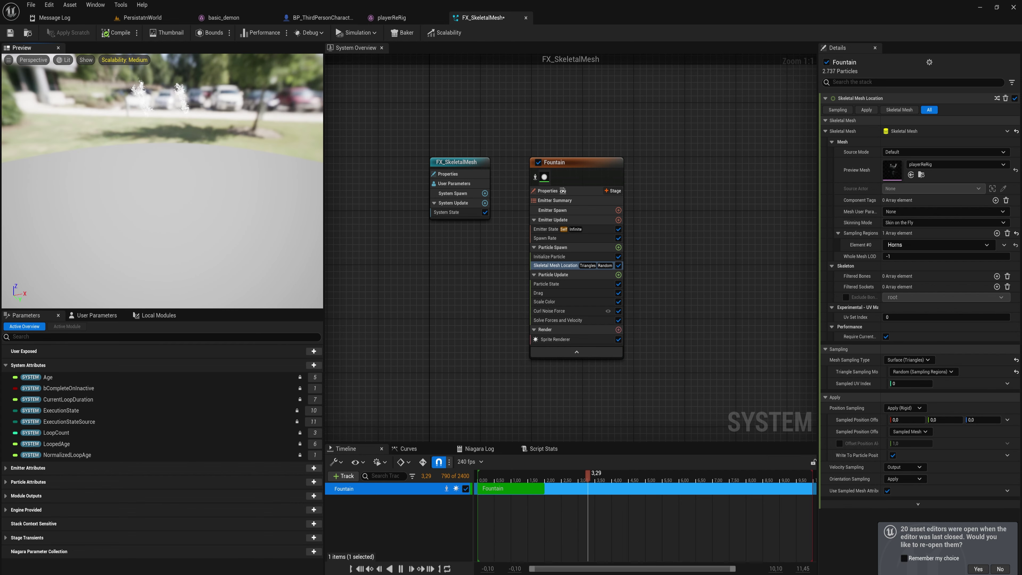
# - Duplicate the Fountain emitter and place the copy beside the original
pyautogui.click(582, 163)
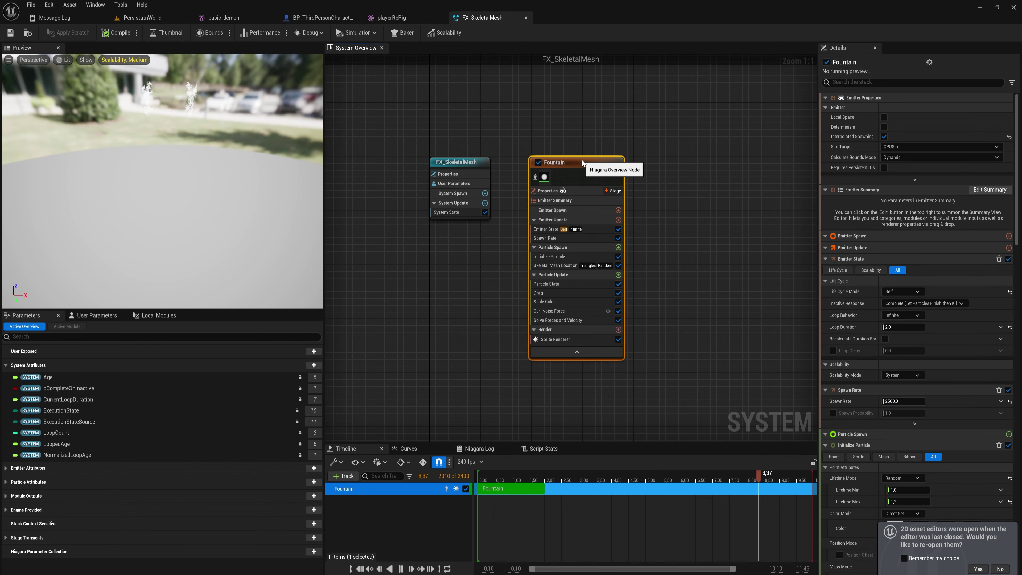
pyautogui.hotkey('ctrl', 'v')
pyautogui.moveTo(727, 185); pyautogui.dragTo(681, 164)
pyautogui.click(410, 18)
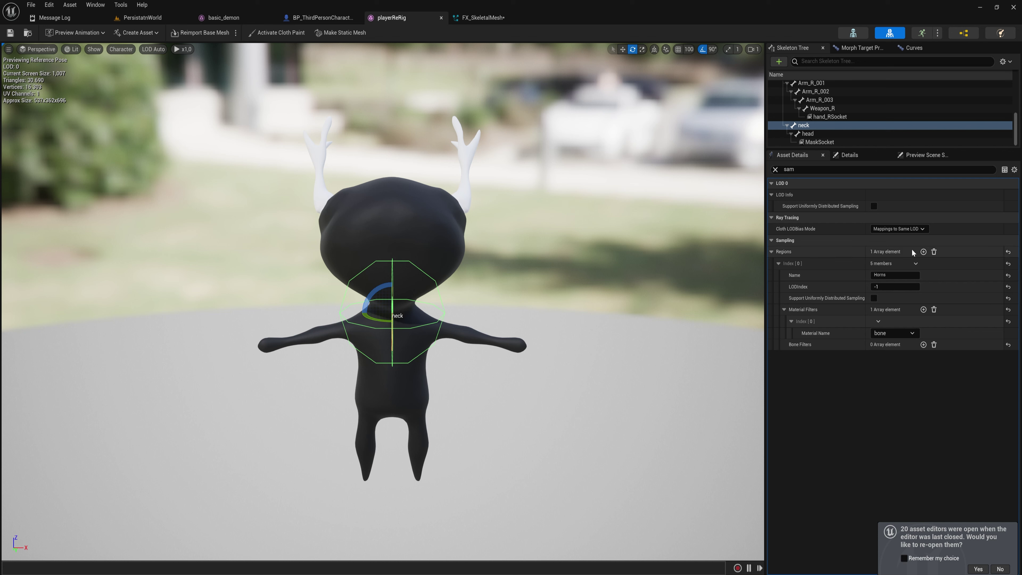
# - Add a second sampling region with a bone filter set to Arm_R_003
pyautogui.click(923, 252)
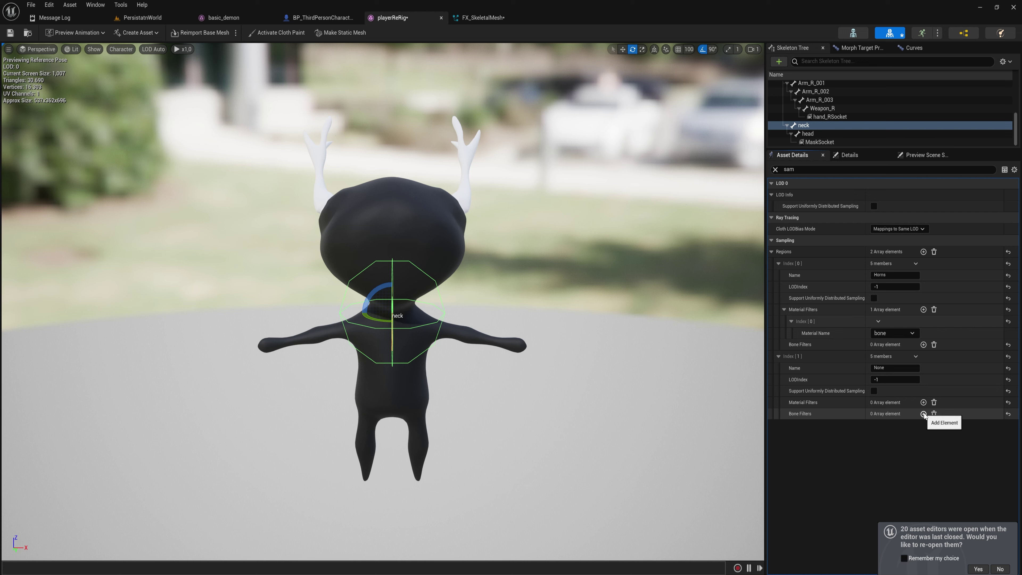
pyautogui.click(784, 413)
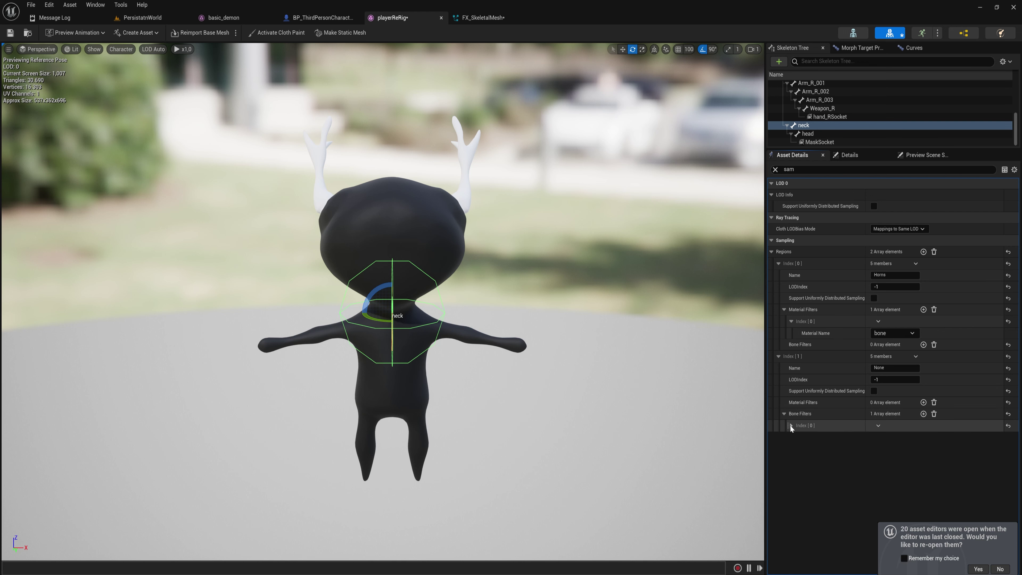
pyautogui.click(790, 425)
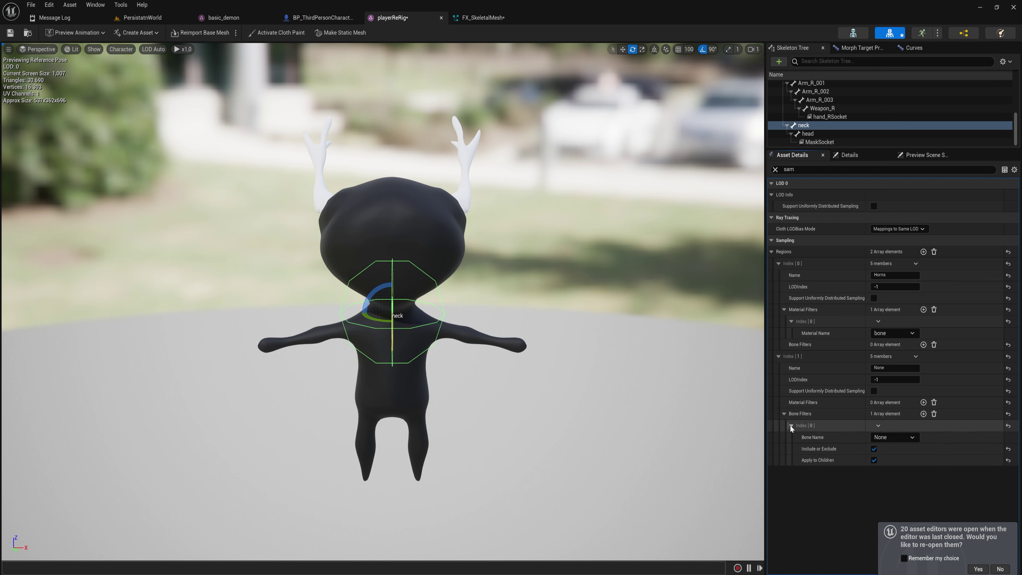
pyautogui.click(882, 438)
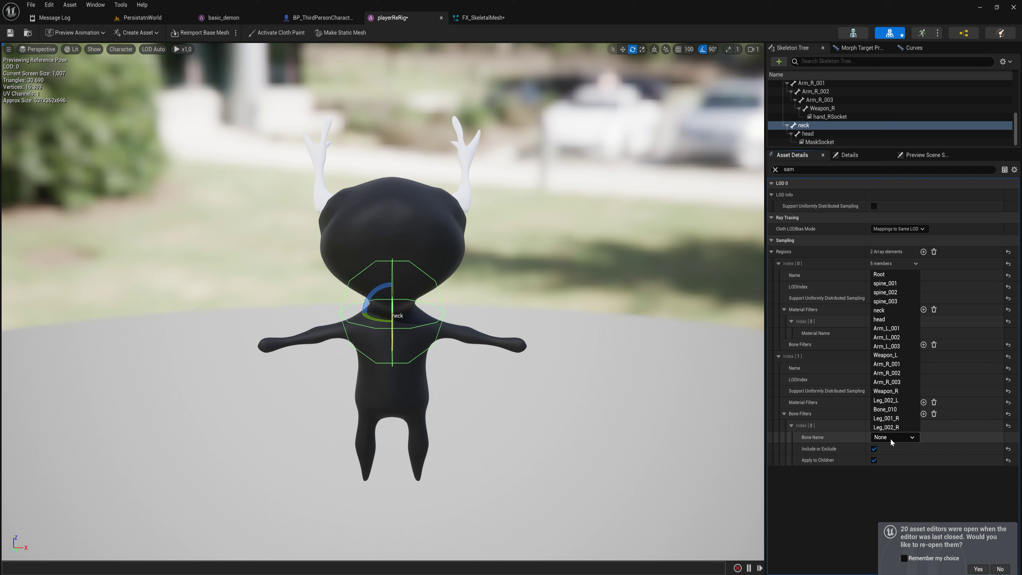
pyautogui.click(896, 383)
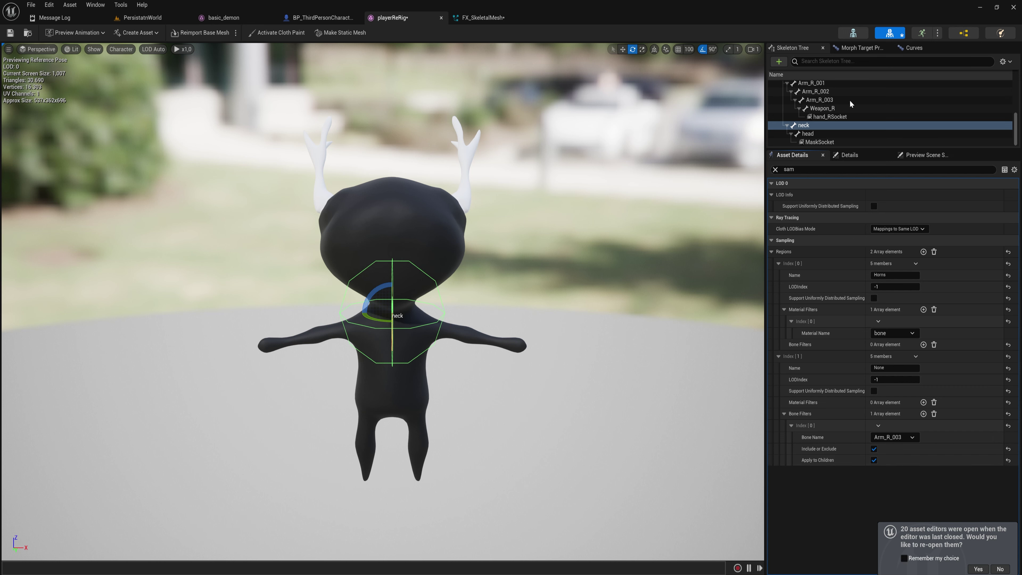
pyautogui.click(826, 83)
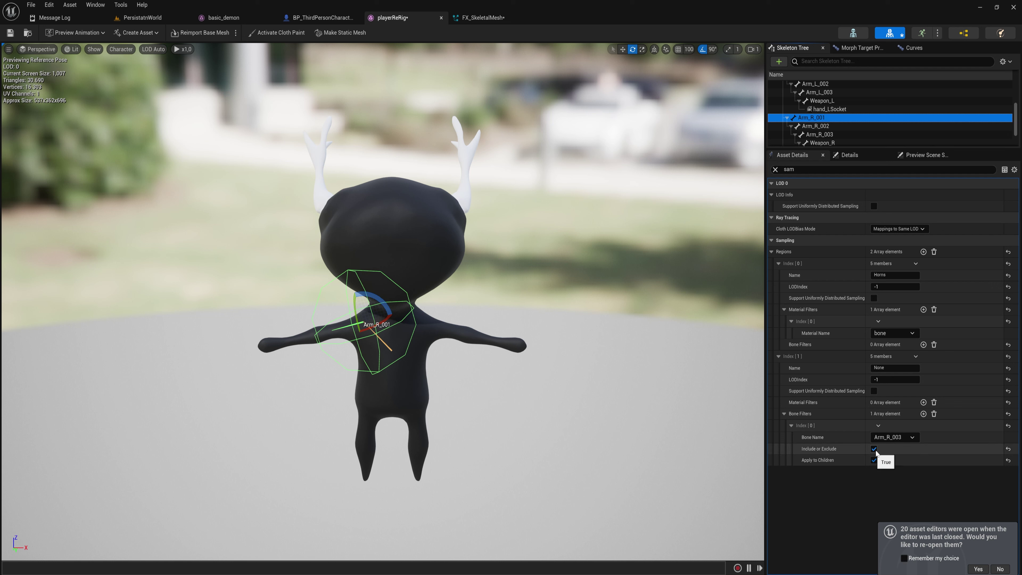
# - Add a second bone filter for Arm_L_003 and name the region Hands
pyautogui.click(924, 414)
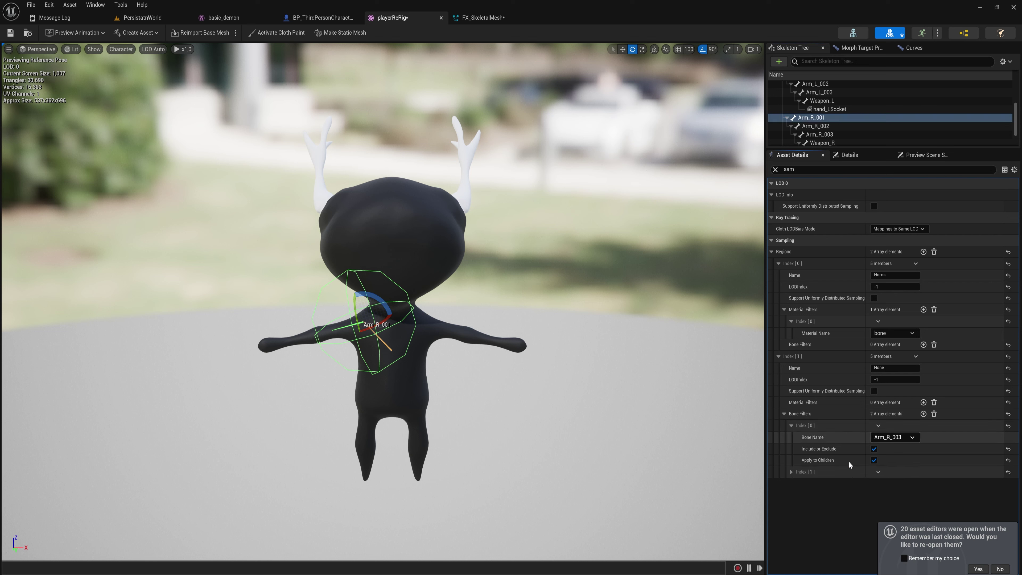
pyautogui.click(790, 472)
pyautogui.click(882, 484)
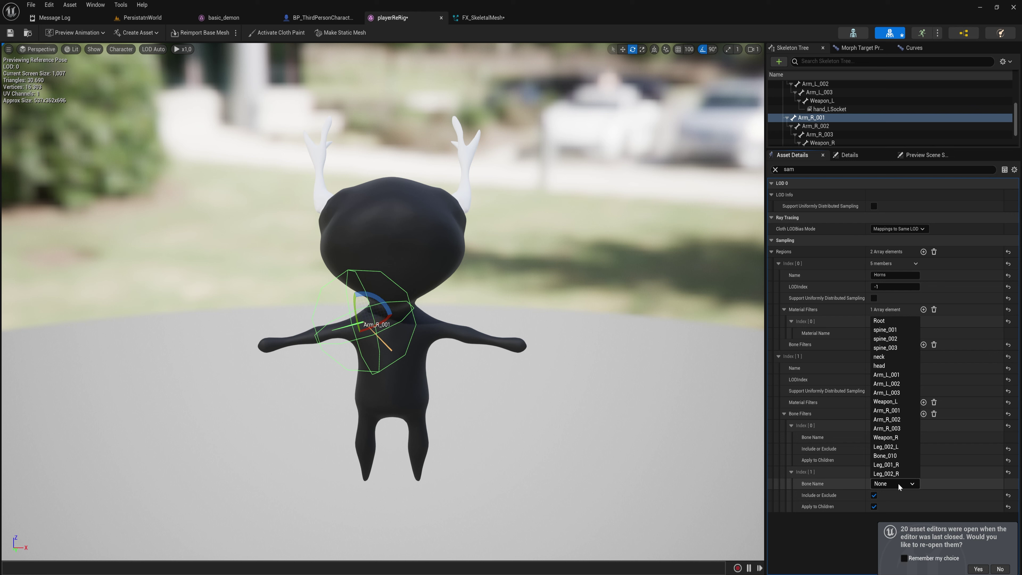
pyautogui.click(897, 392)
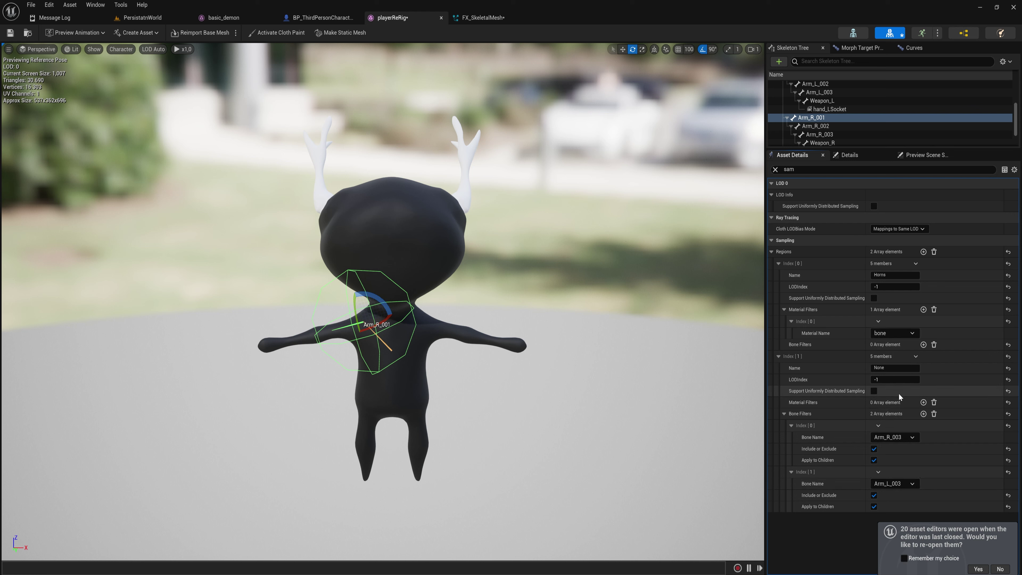
pyautogui.click(889, 368)
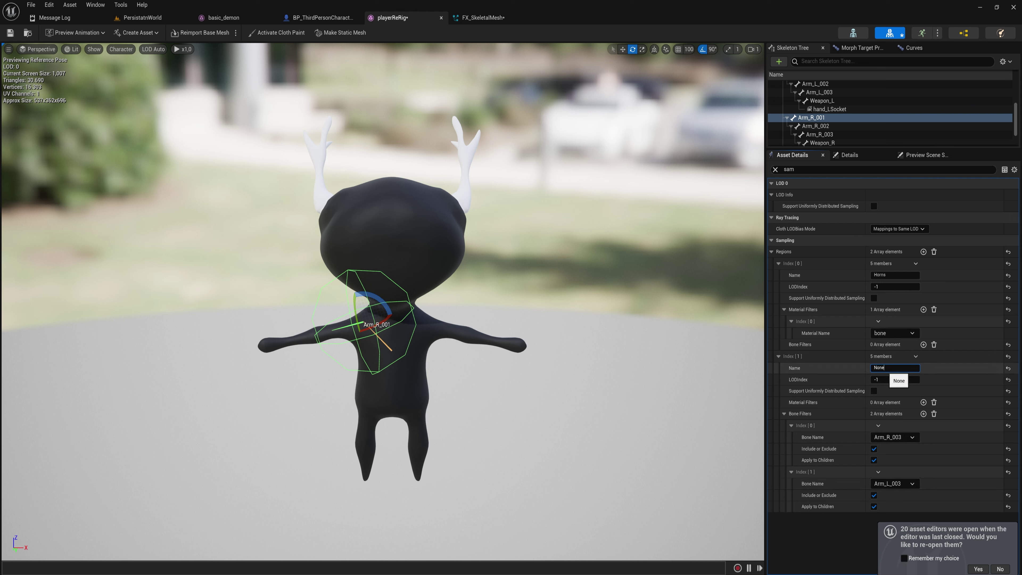
pyautogui.write('Hand')
pyautogui.press('Return')
pyautogui.click(483, 18)
pyautogui.moveTo(741, 268); pyautogui.dragTo(638, 274, button='right')
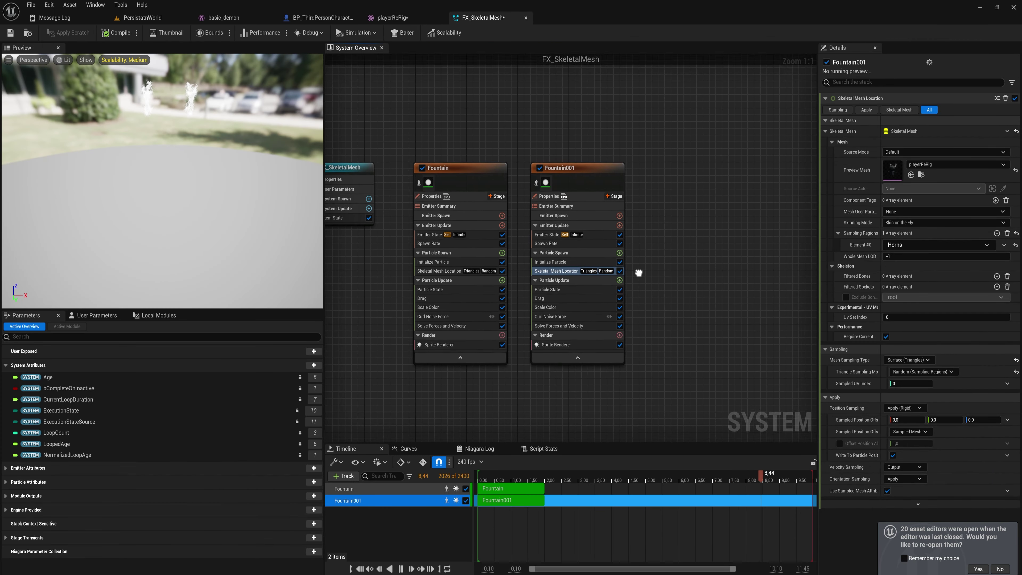
# - Make Fountain001 sample the Hands region and give its particles a magenta colour
pyautogui.click(928, 246)
pyautogui.click(902, 276)
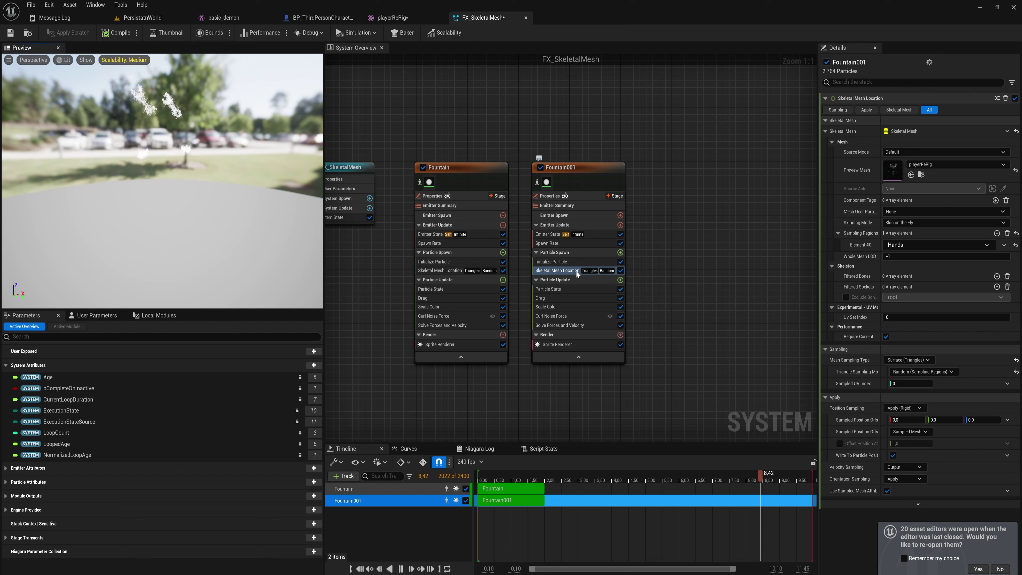
pyautogui.click(564, 262)
pyautogui.click(896, 178)
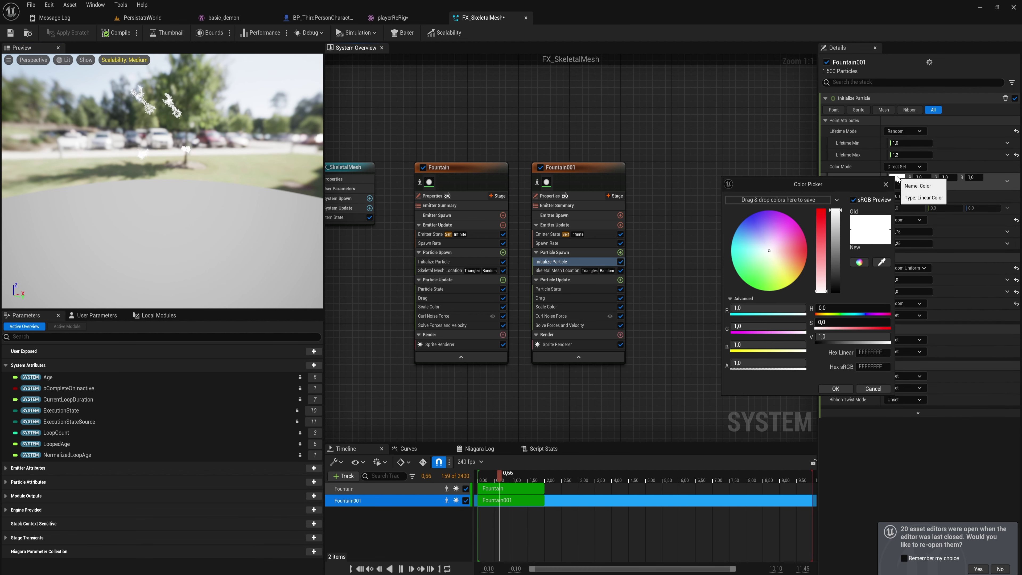
pyautogui.moveTo(749, 236); pyautogui.dragTo(791, 217)
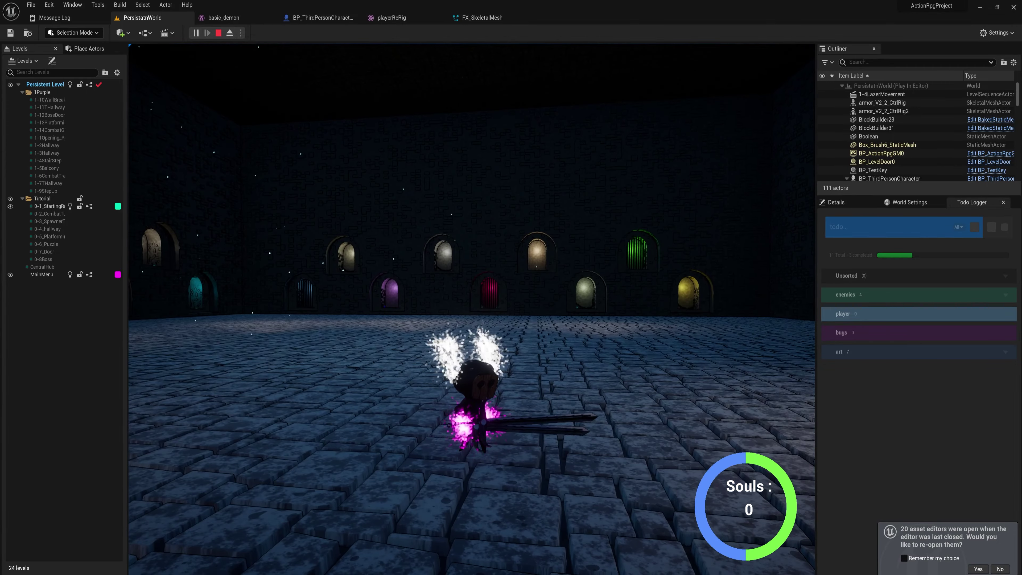
pyautogui.press('w')
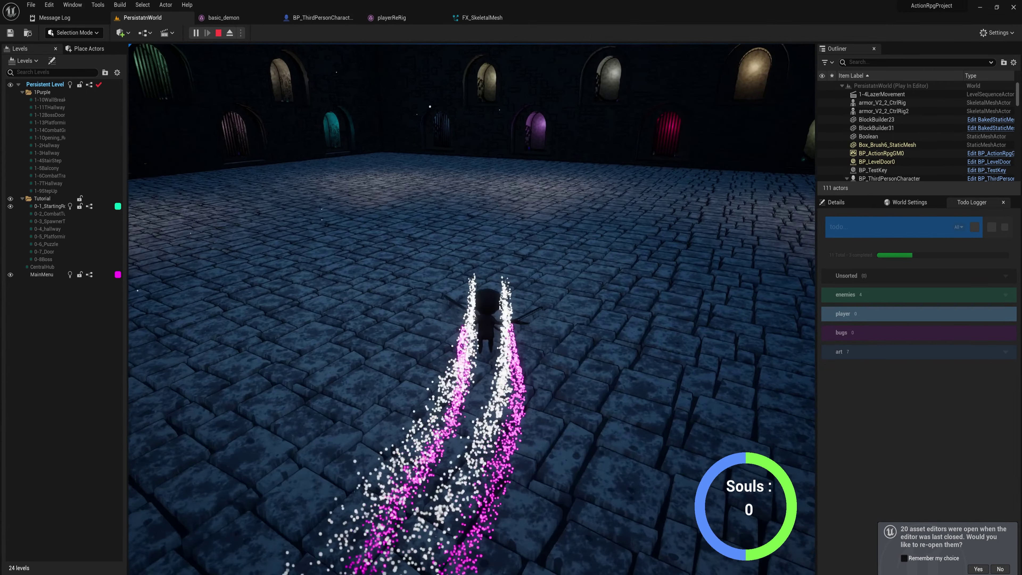
pyautogui.press('d')
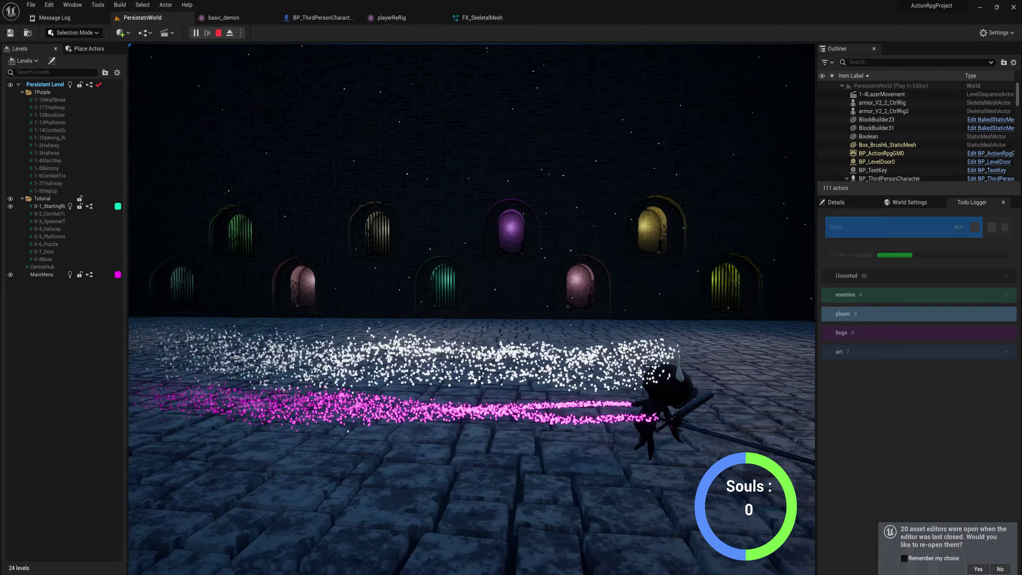
pyautogui.press('space')
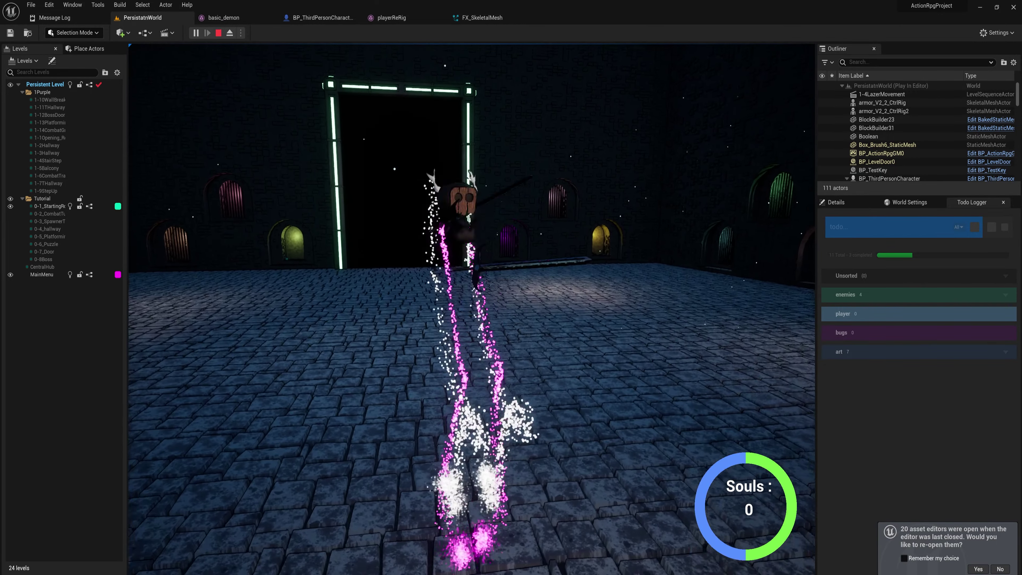
pyautogui.press('space')
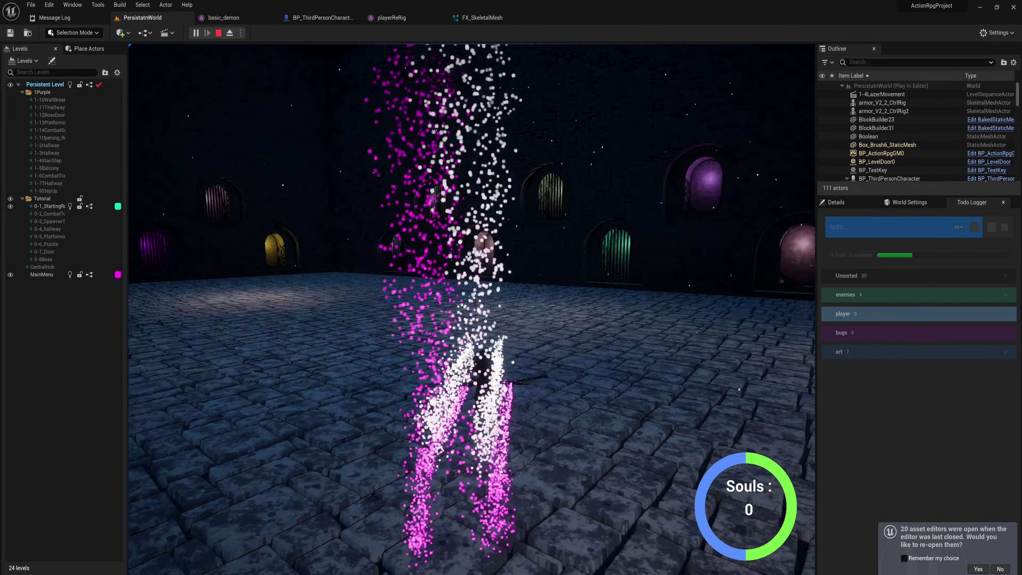
pyautogui.press('d')
pyautogui.press('w')
pyautogui.press('a')
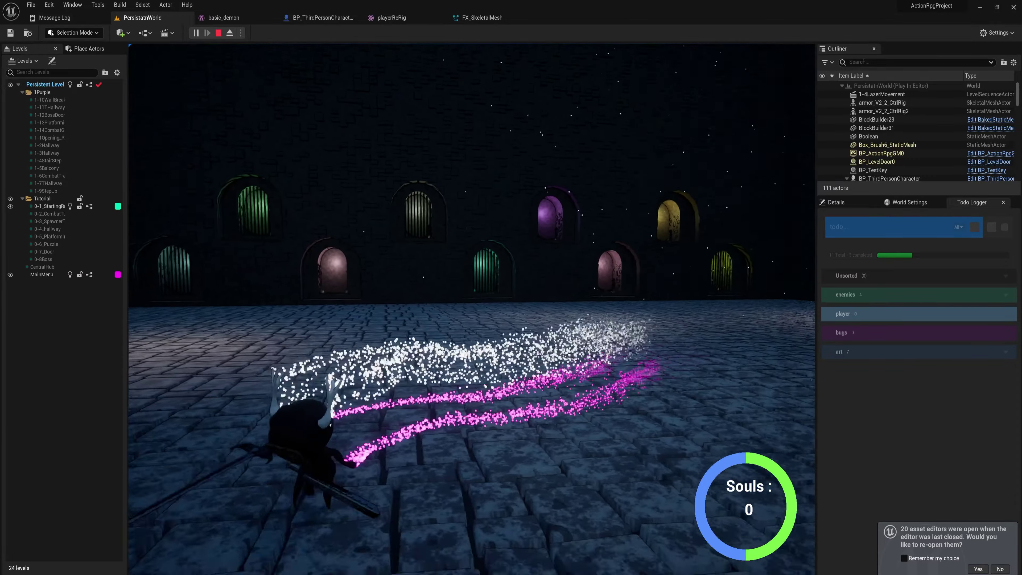
pyautogui.press('d')
pyautogui.press('w')
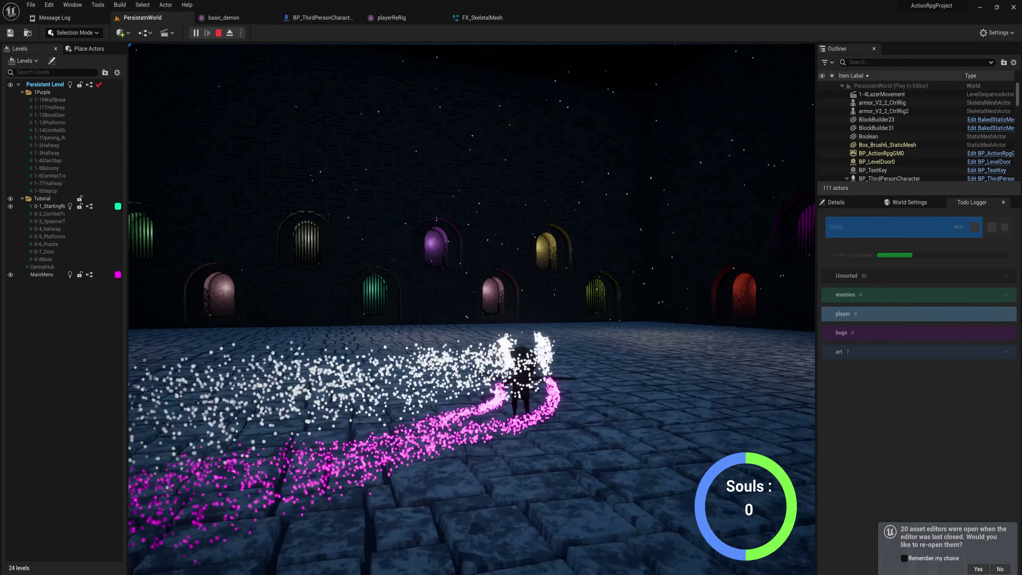
pyautogui.press('a')
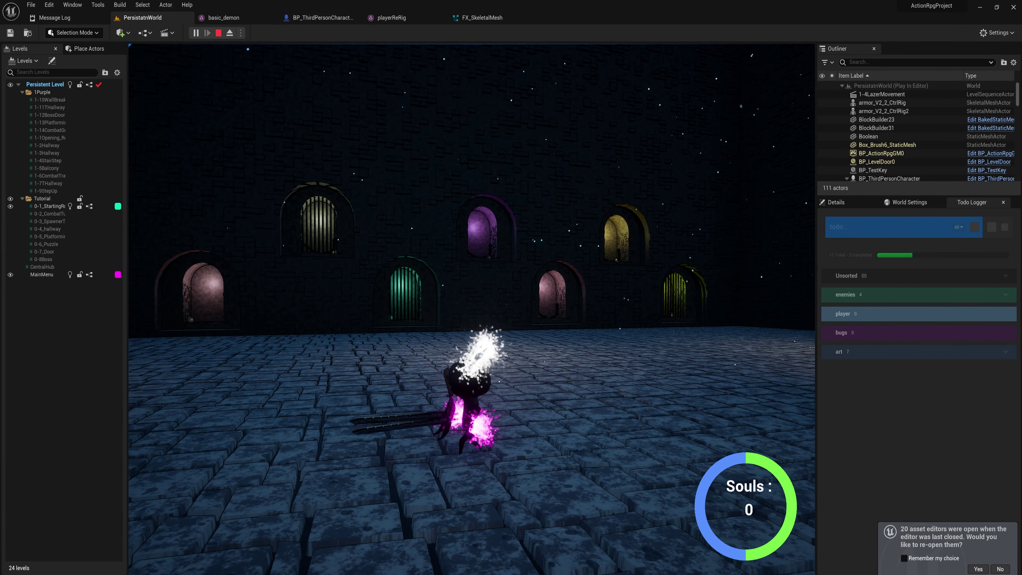
pyautogui.press('s')
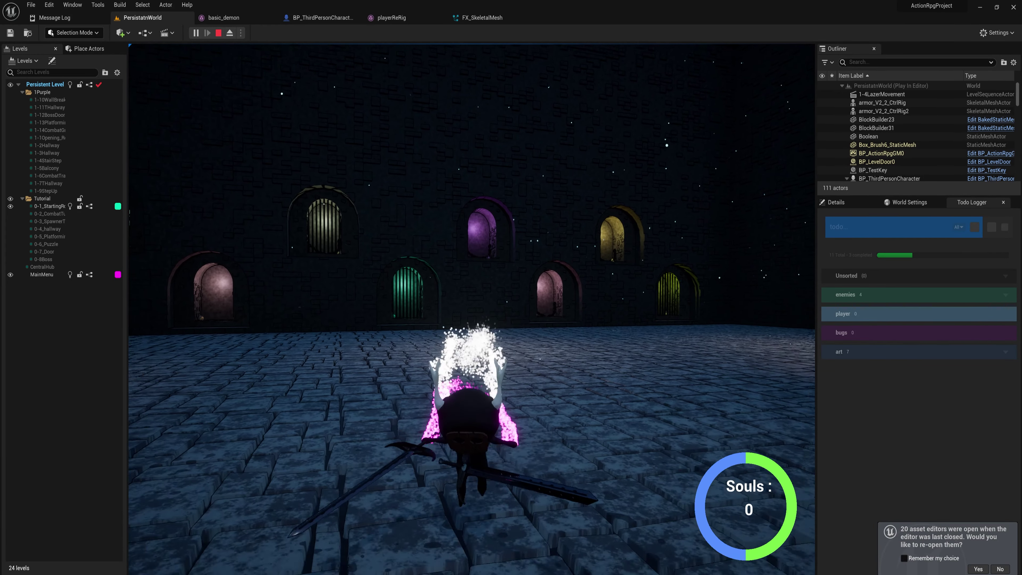
pyautogui.press('a')
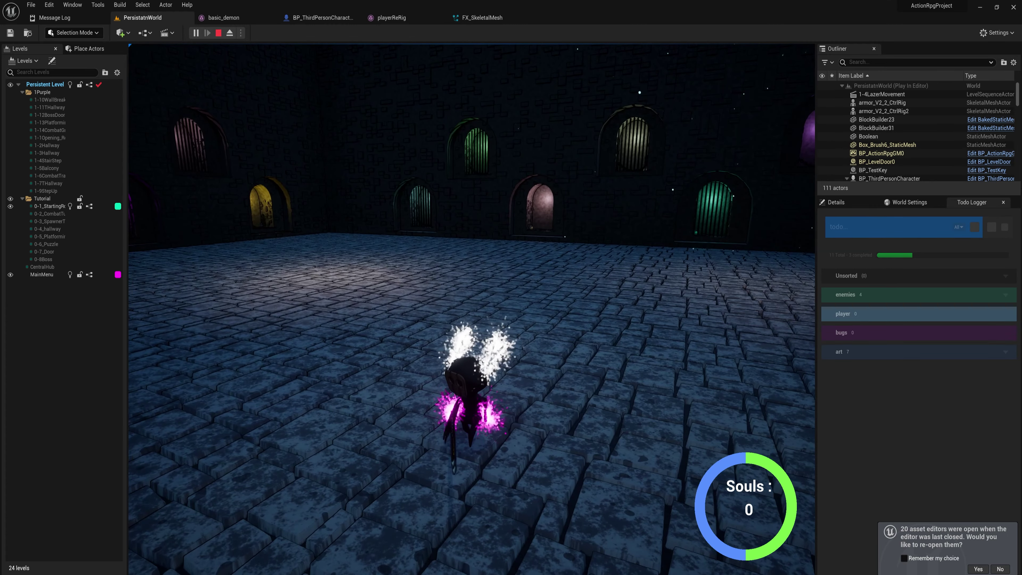